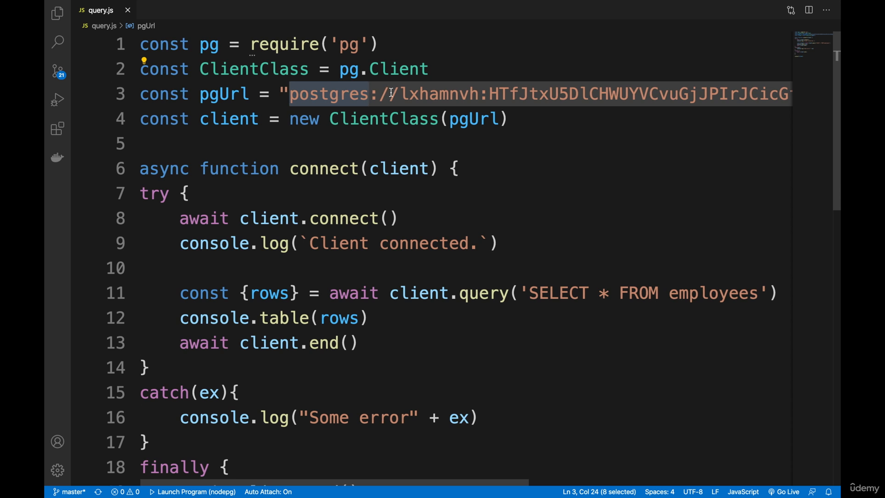
Examine the client setup at the start of query.js, including the full pgUrl connection string and its database host.
scroll(351, 94, "right", 10)
scroll(392, 92, "left", 10)
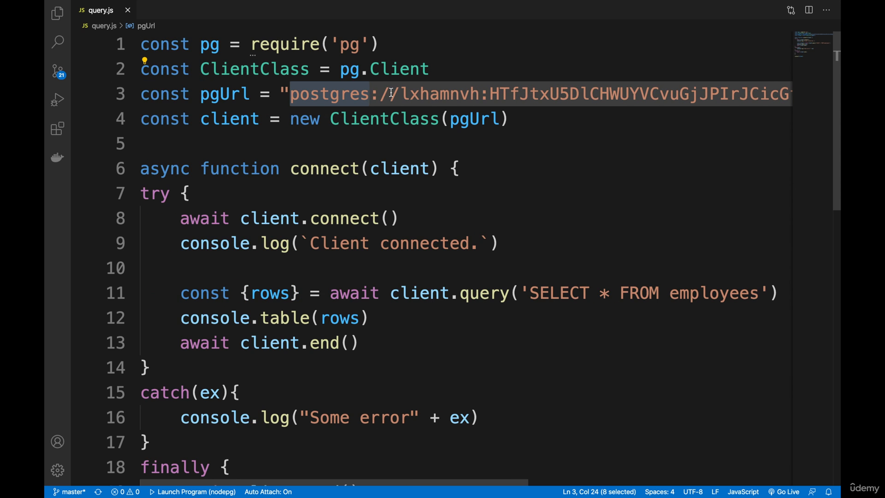
scroll(391, 93, "right", 10)
left_click(474, 108)
scroll(503, 94, "right", 3)
left_click(506, 92)
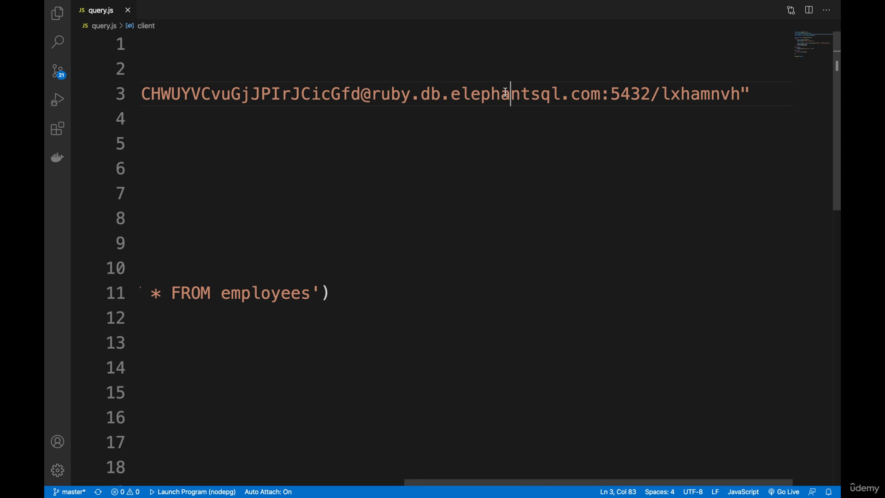
double_click(506, 93)
left_click(382, 121)
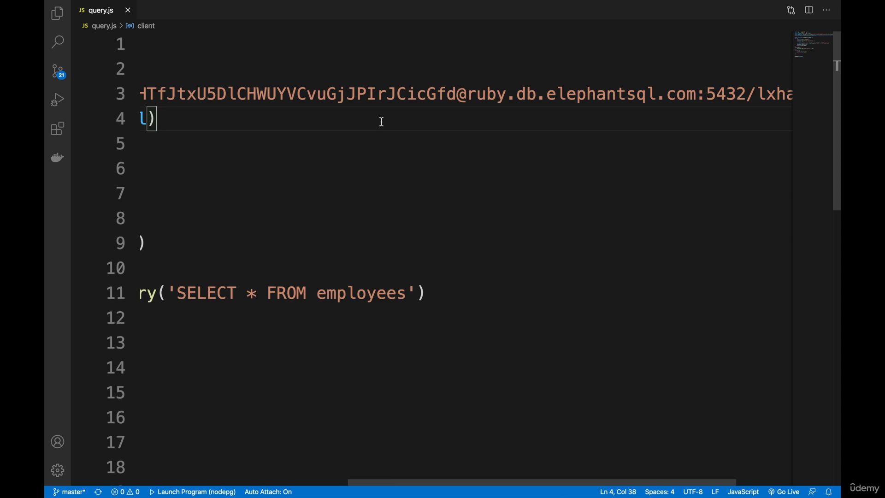
left_click(415, 53)
scroll(323, 48, "left", 5)
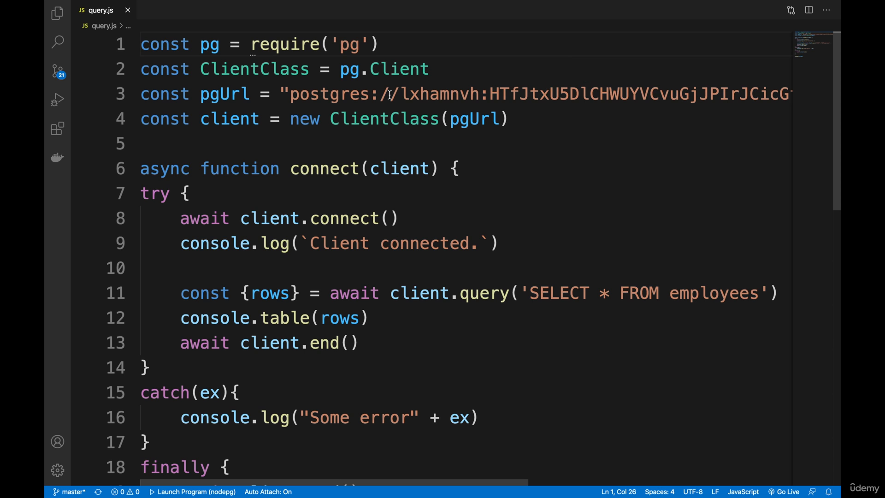
mouse_move(371, 119)
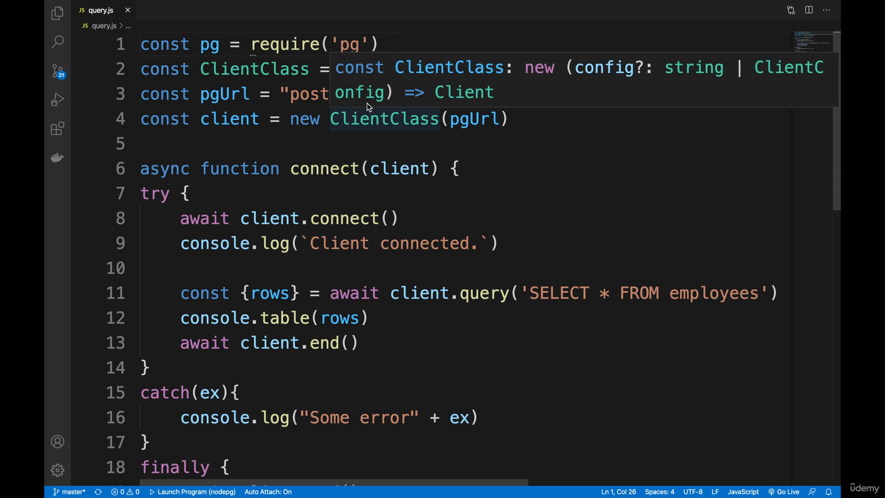
left_click(303, 96)
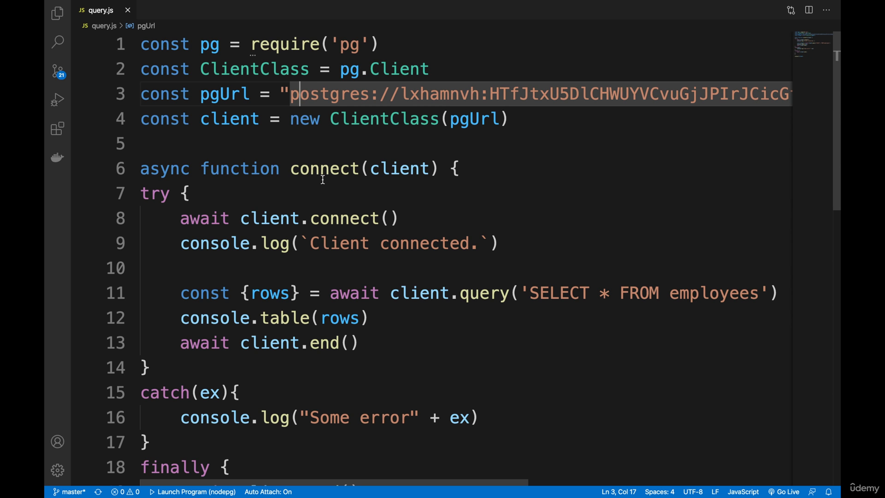
Read through the connect function's try block, from client.connect() to the SELECT query on the employees table.
scroll(322, 180, "down", 1)
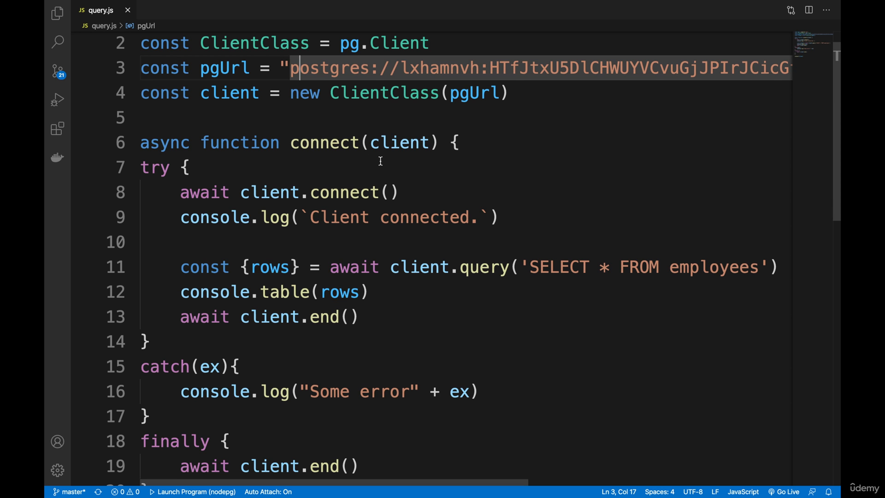
scroll(381, 161, "up", 1)
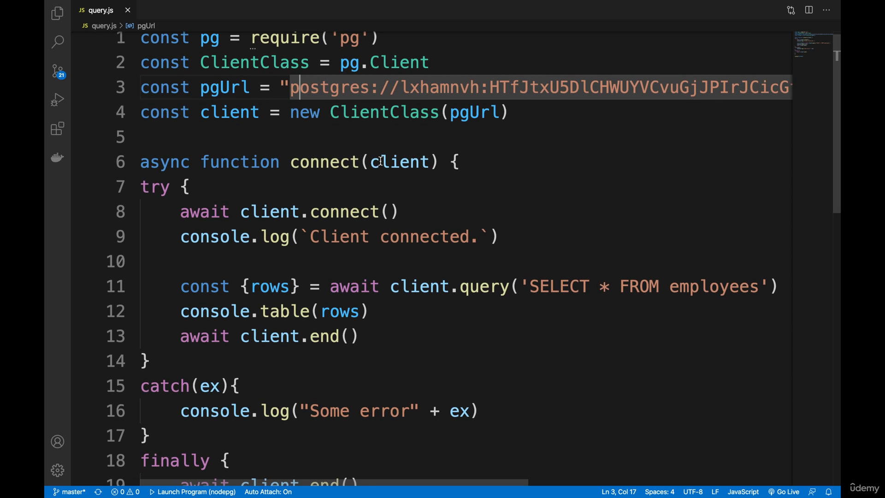
scroll(381, 161, "down", 1)
left_click(330, 131)
scroll(323, 180, "down", 2)
left_click(318, 184)
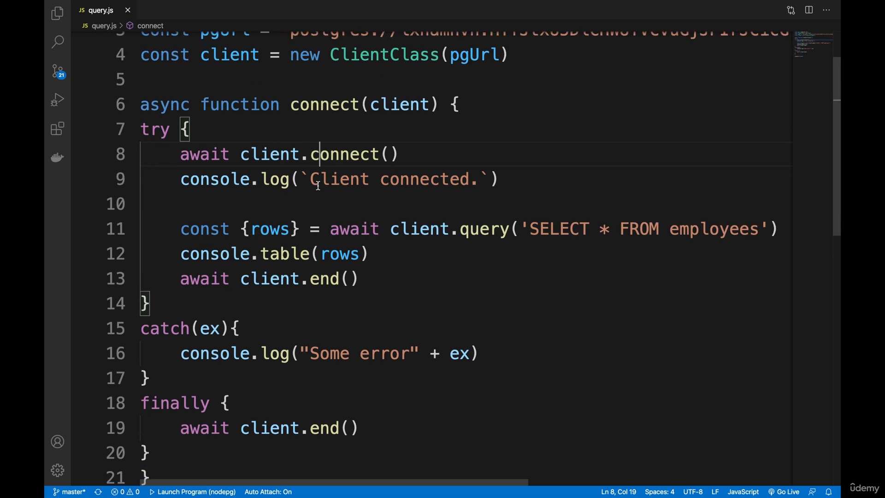
scroll(319, 186, "down", 2)
left_click(439, 202)
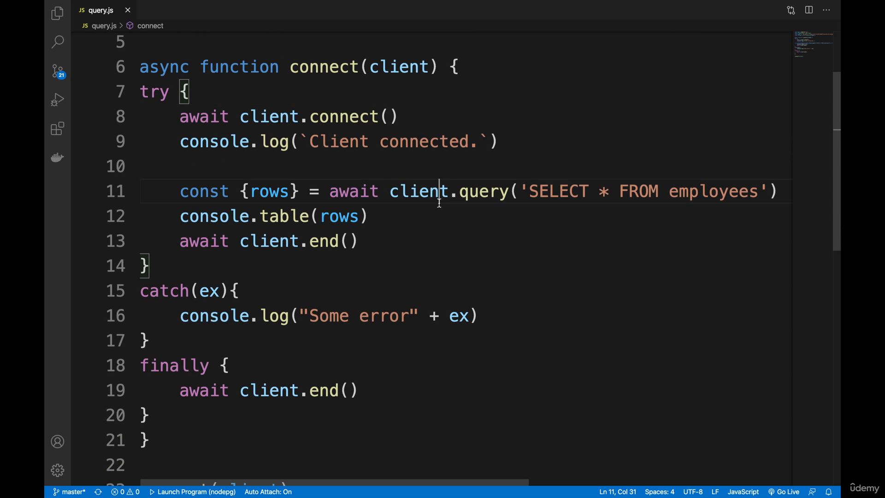
left_click(599, 192)
scroll(598, 193, "down", 2)
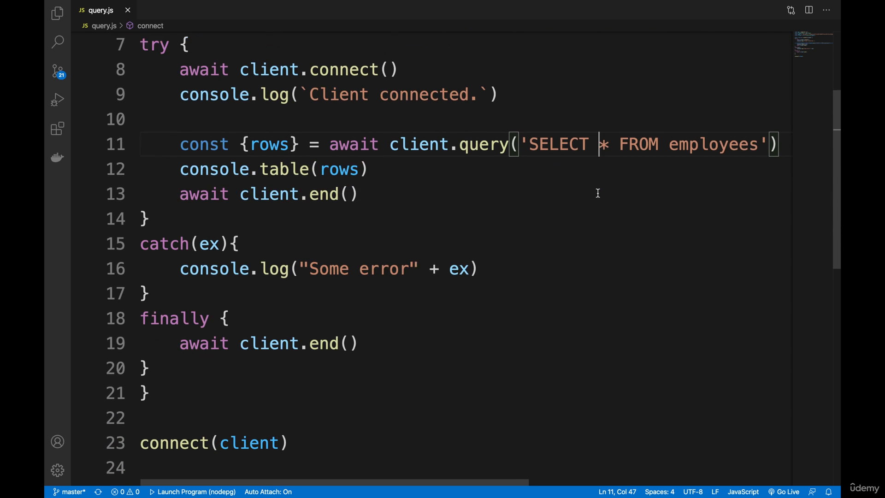
scroll(598, 193, "down", 1)
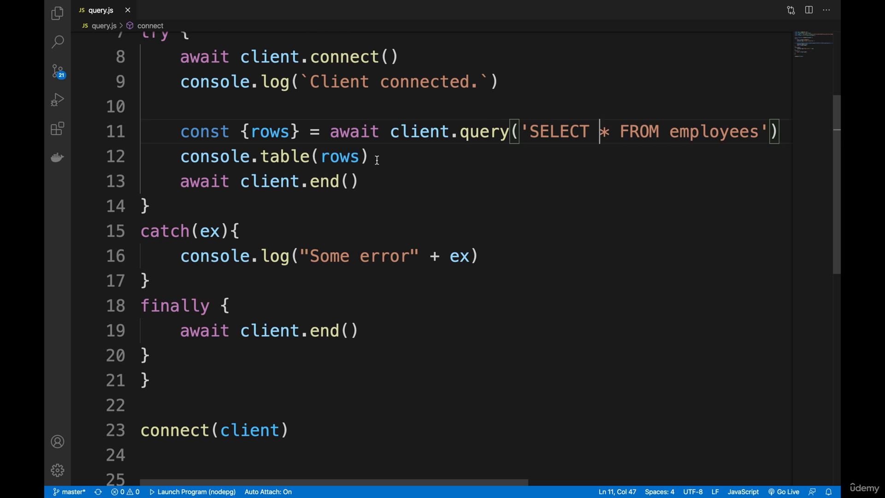
Review the console.table(rows) output line and the client.end() call that closes the connection.
left_click_drag(377, 160, 179, 157)
left_click(210, 157)
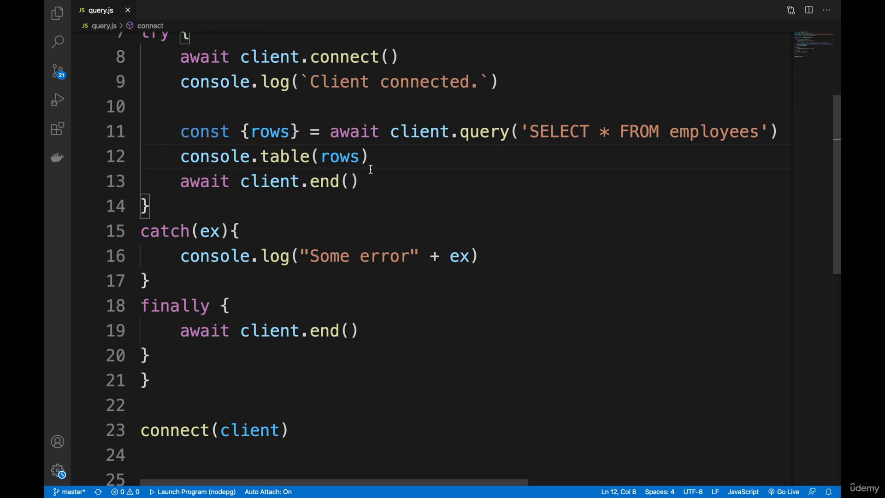
left_click(360, 181)
left_click(169, 177, "shift")
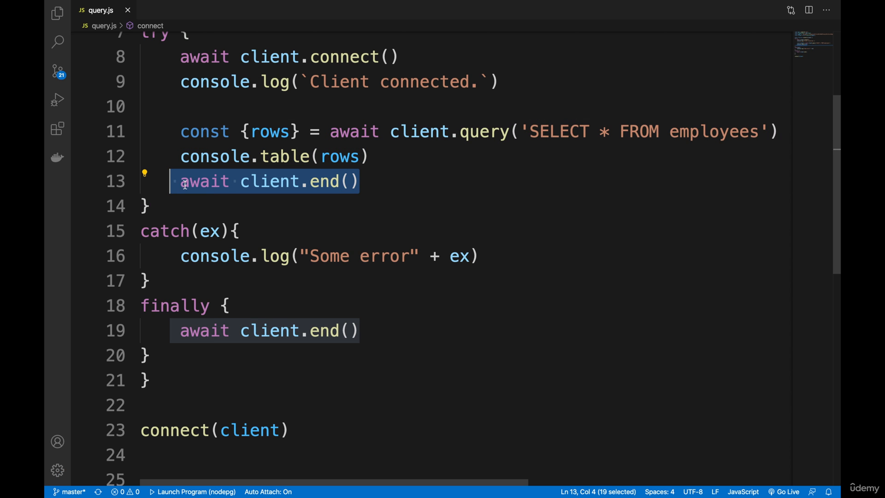
scroll(186, 184, "down", 1)
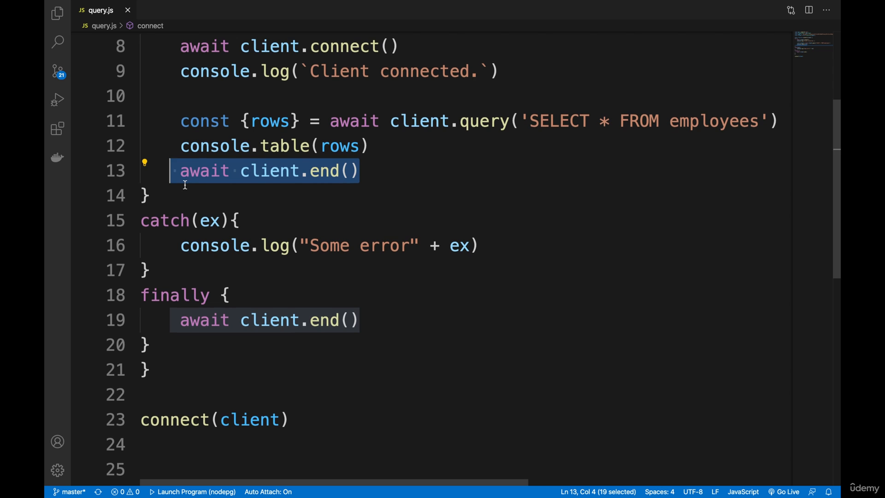
scroll(186, 184, "up", 5)
left_click(261, 139)
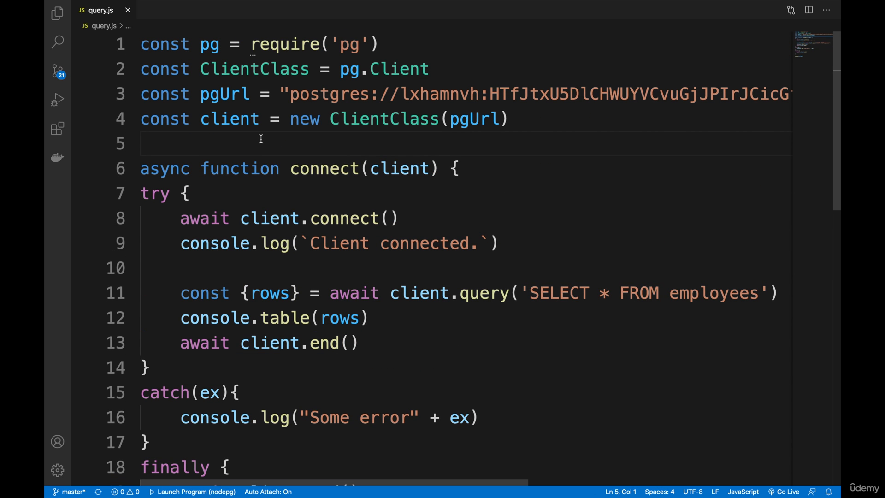
Open a new integrated terminal and run the script with node query.js.
left_click(282, 6)
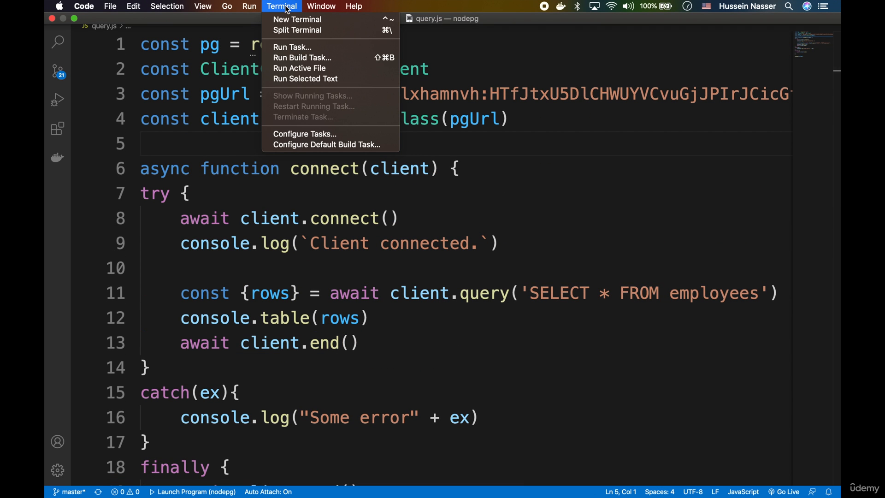
left_click(288, 20)
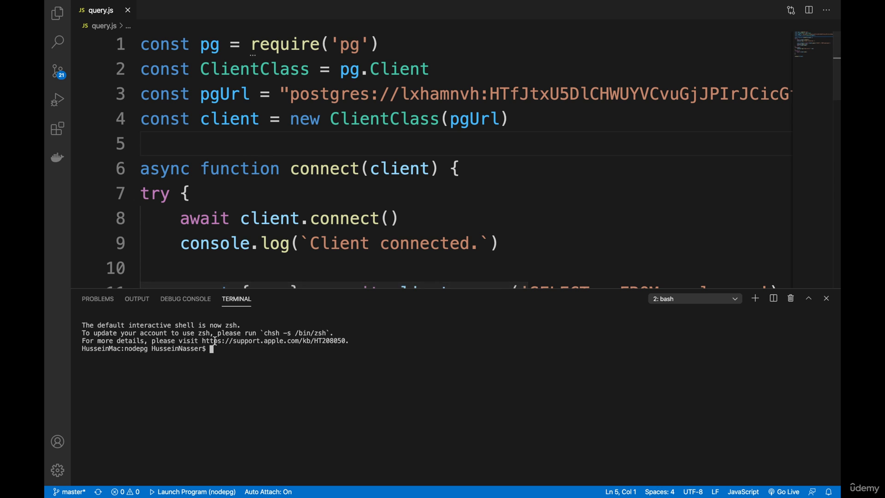
type("node ")
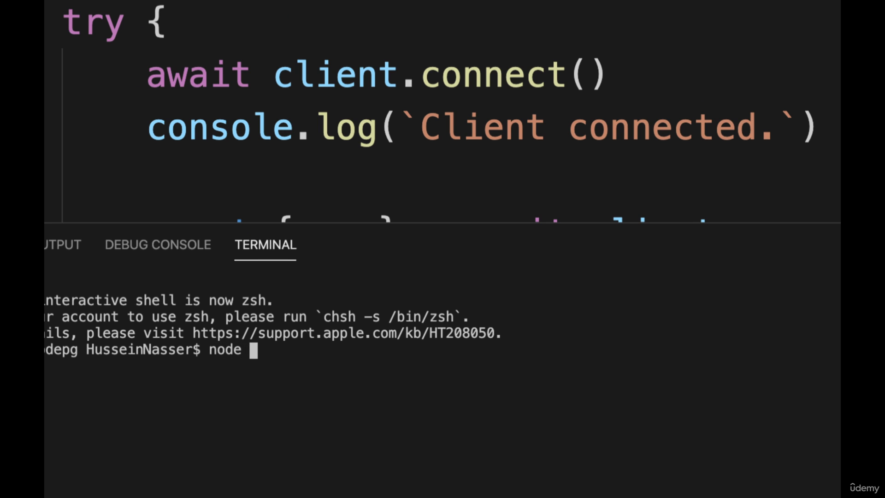
type("query")
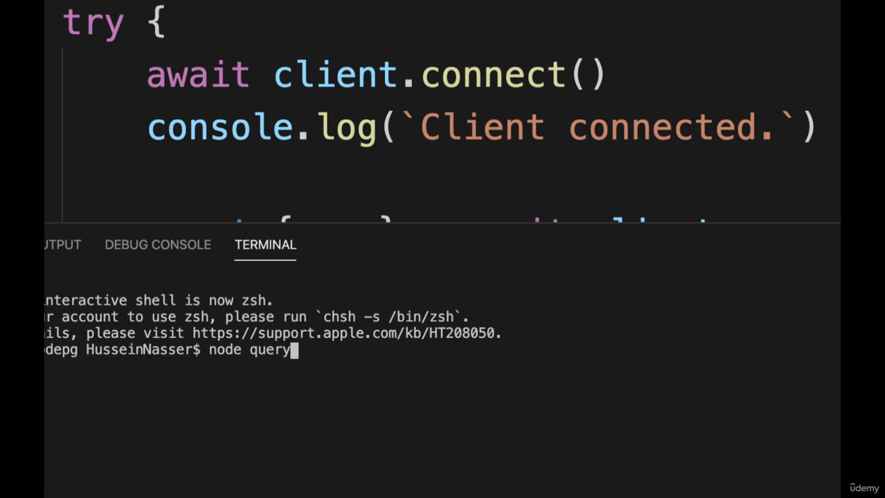
type(".js")
key("Return")
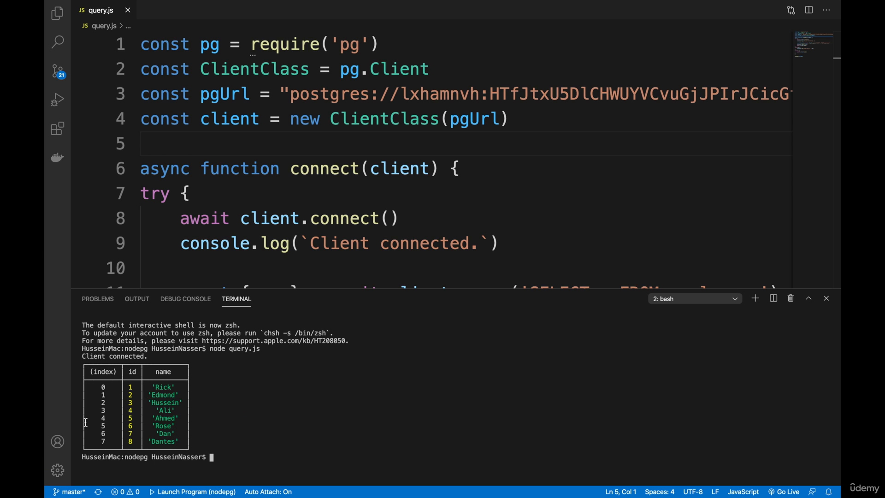
Switch to Wireshark and look over the captured packets filtered to traffic between 192.168.254.10 and 3.87.65.130.
left_click(320, 169)
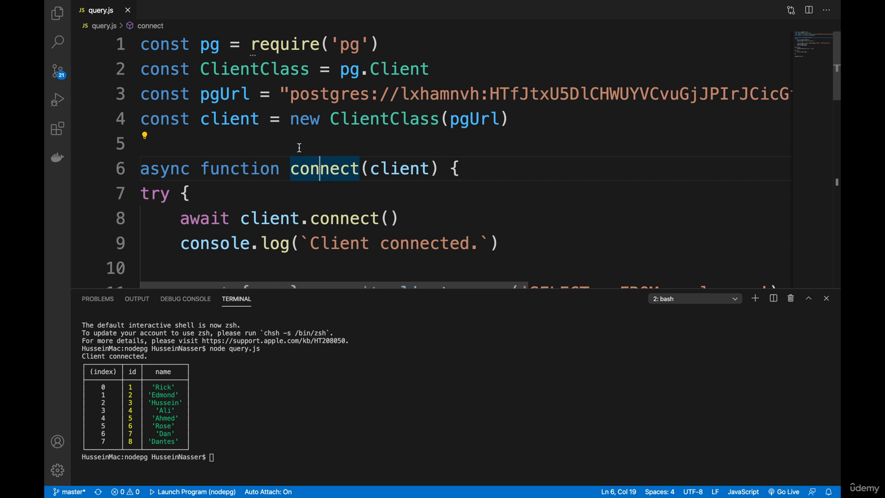
left_click(300, 147)
left_click(287, 94)
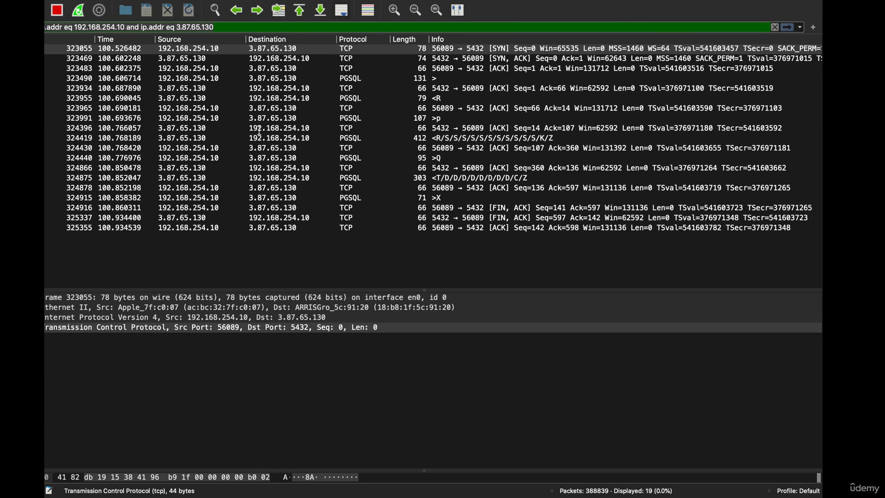
left_click(119, 89)
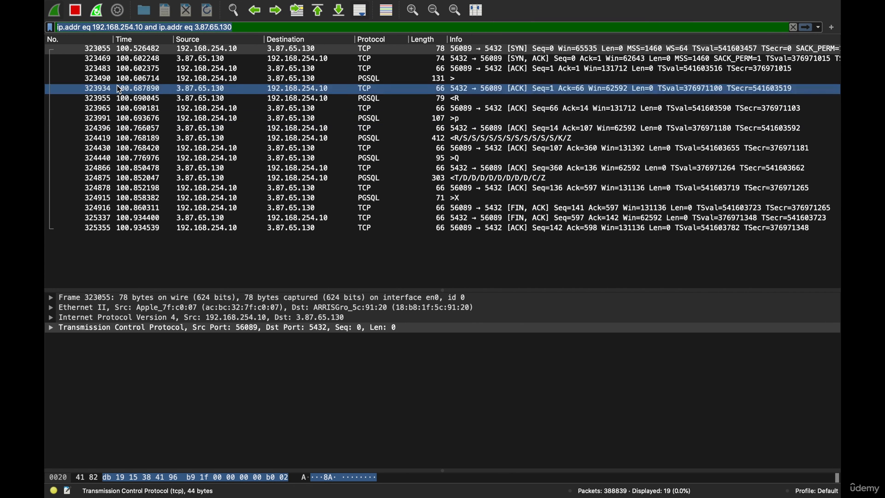
left_click(230, 70)
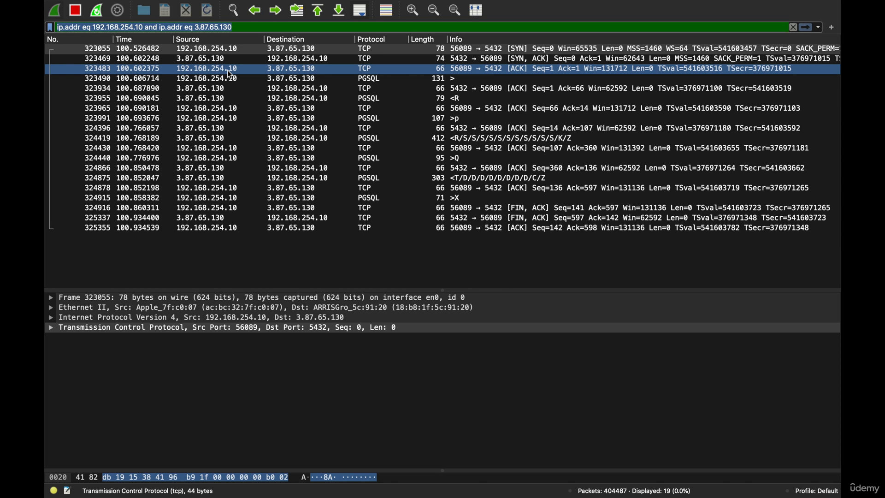
left_click_drag(231, 73, 378, 235)
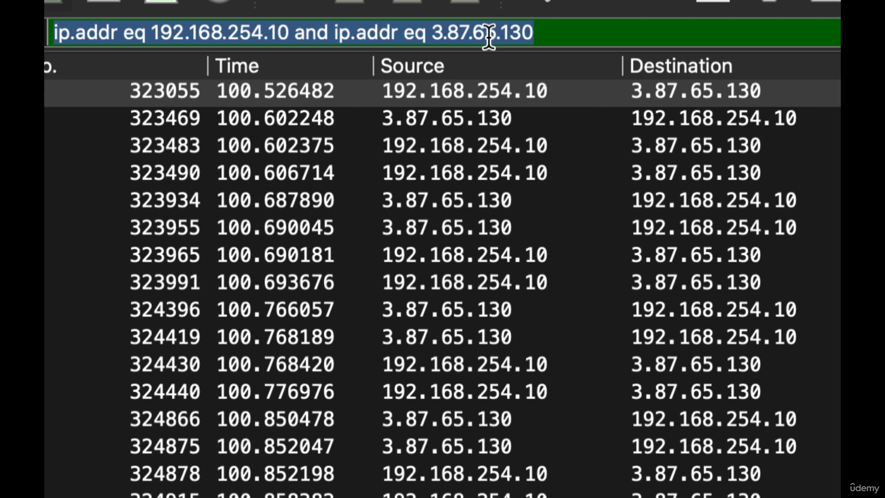
Examine the TCP handshake packets between ports 56089 and 5432: SYN, SYN-ACK and ACK.
left_click(345, 93)
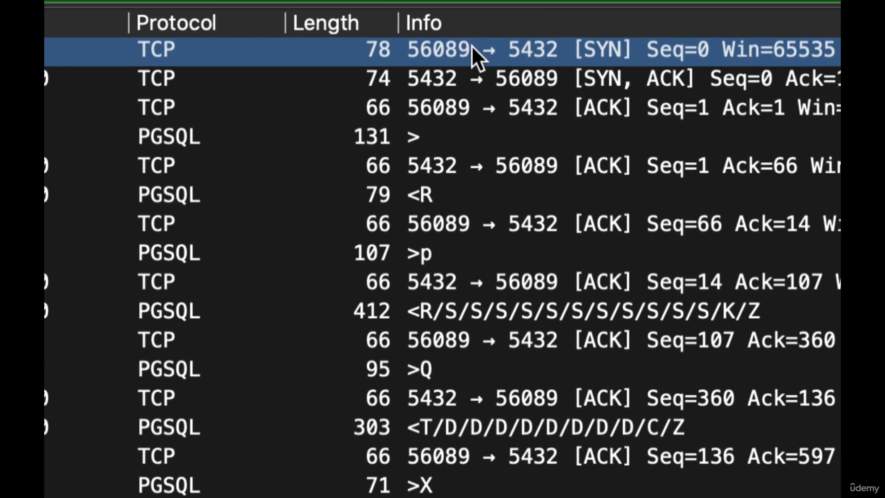
left_click(488, 58)
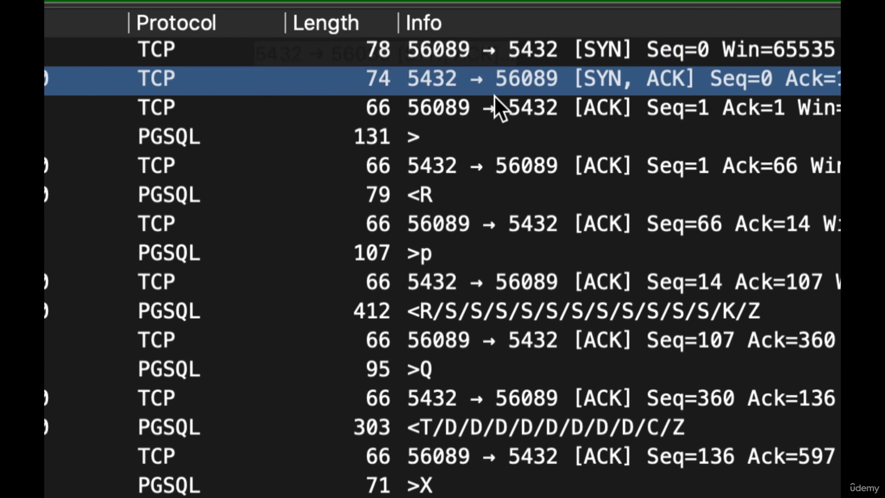
left_click(551, 52)
left_click(526, 81)
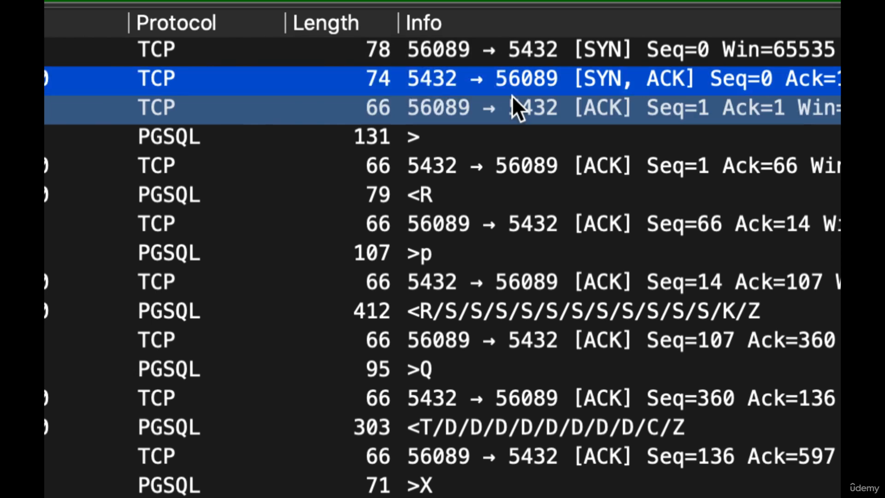
left_click(513, 98)
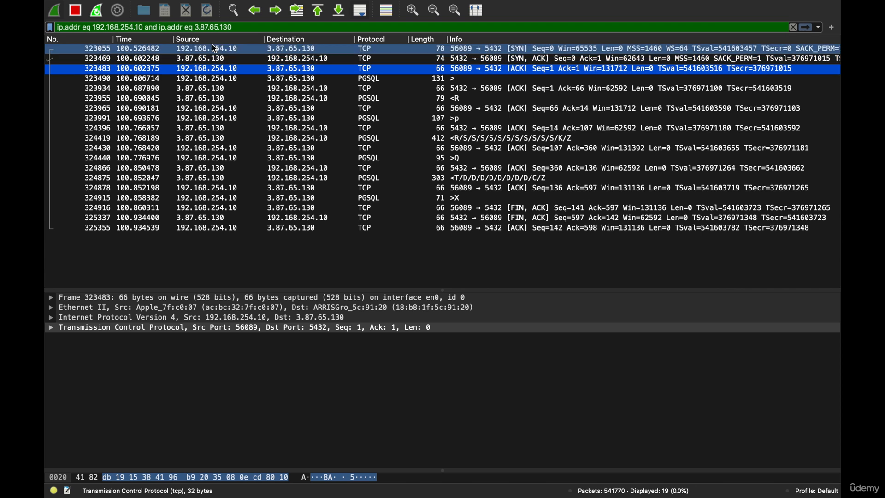
left_click(418, 50)
left_click(396, 59)
left_click(386, 69)
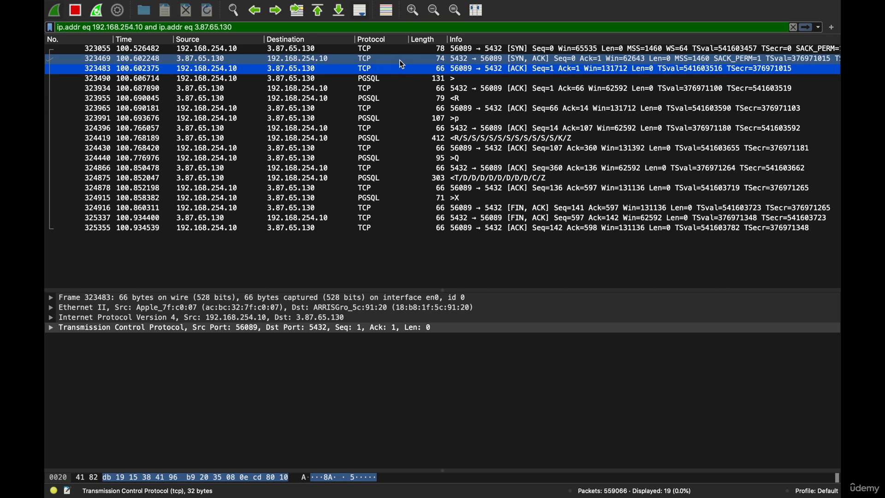
left_click(398, 58)
left_click(397, 49)
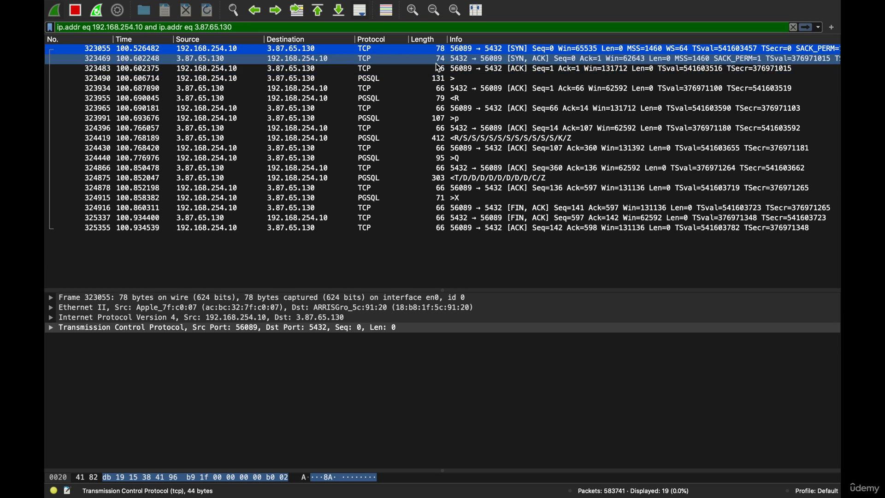
Select the first PGSQL packet and inspect its startup message's protocol version and connection parameters.
left_click(412, 79)
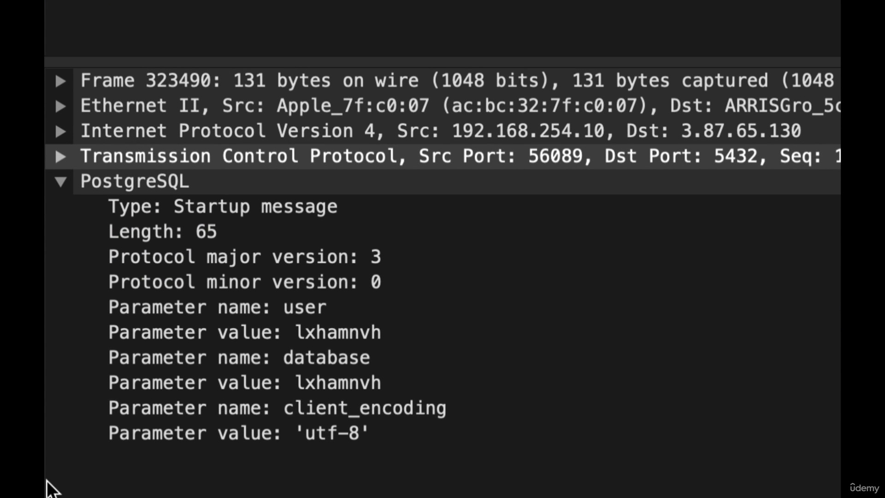
left_click(147, 411)
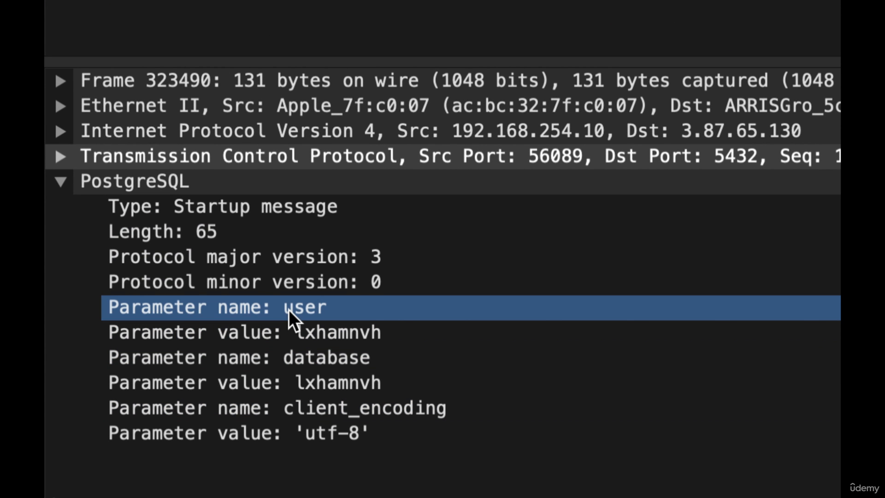
left_click(234, 263)
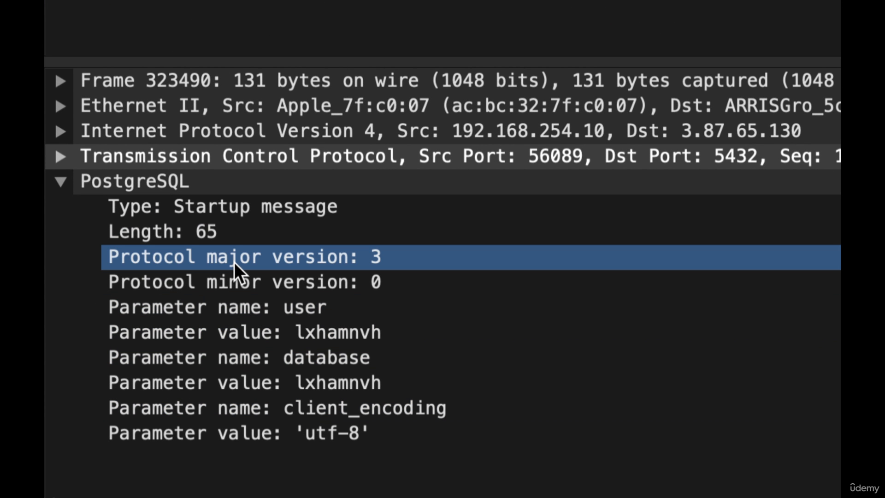
Examine the user, database and client_encoding parameters in the PostgreSQL startup message.
left_click(301, 309)
left_click(316, 331)
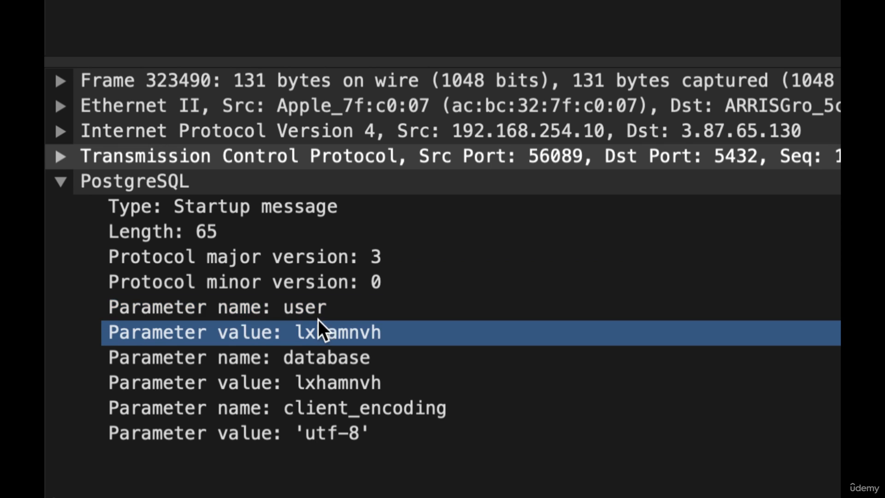
left_click(312, 307)
left_click(317, 330)
left_click(308, 366)
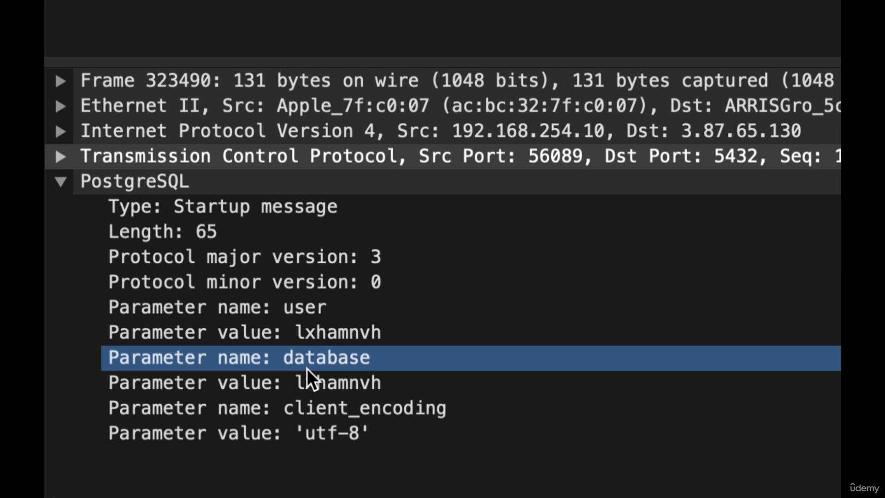
left_click(315, 385)
left_click(326, 357)
left_click(332, 381)
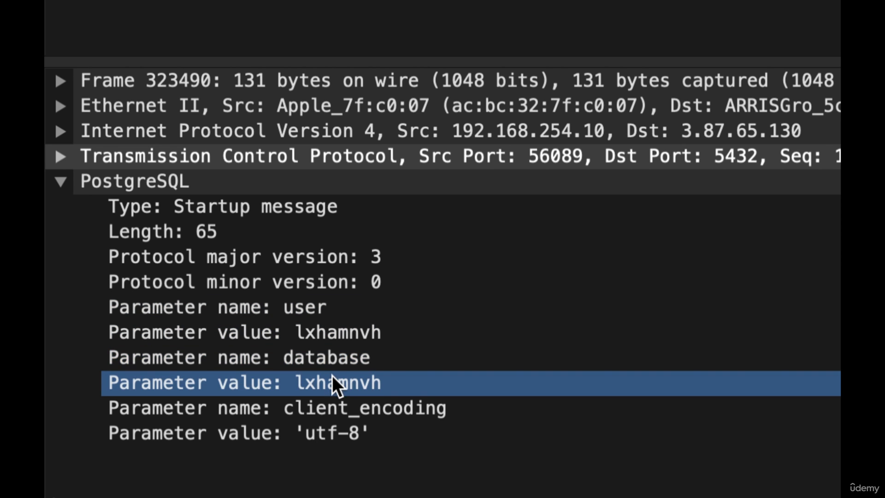
left_click(366, 287)
left_click(348, 405)
left_click(369, 335)
left_click(303, 382)
left_click(326, 406)
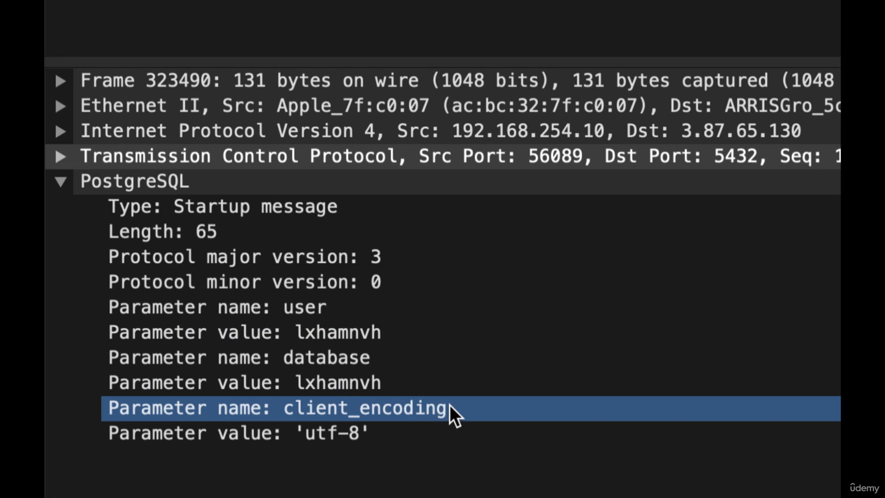
left_click(229, 356)
left_click(229, 337)
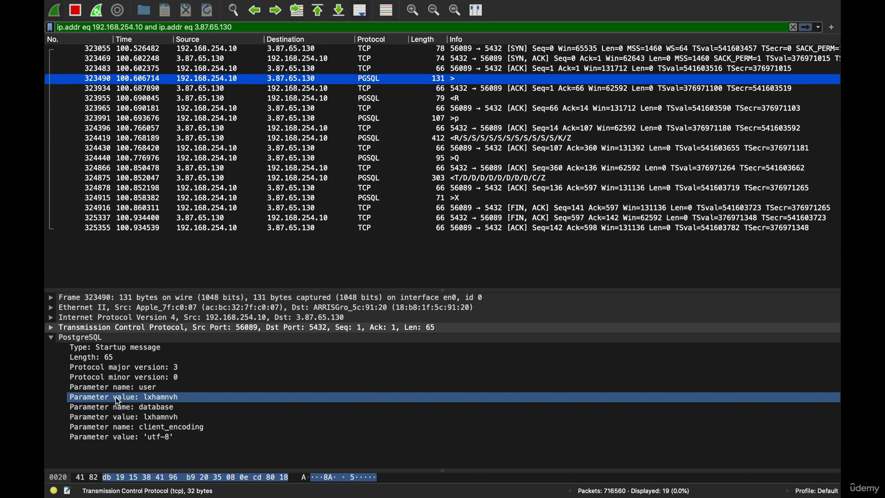
Switch to VS Code and check the user name and password parts of the pgUrl connection string in query.js.
key("ctrl+Right")
left_click(484, 74)
scroll(484, 79, "right", 10)
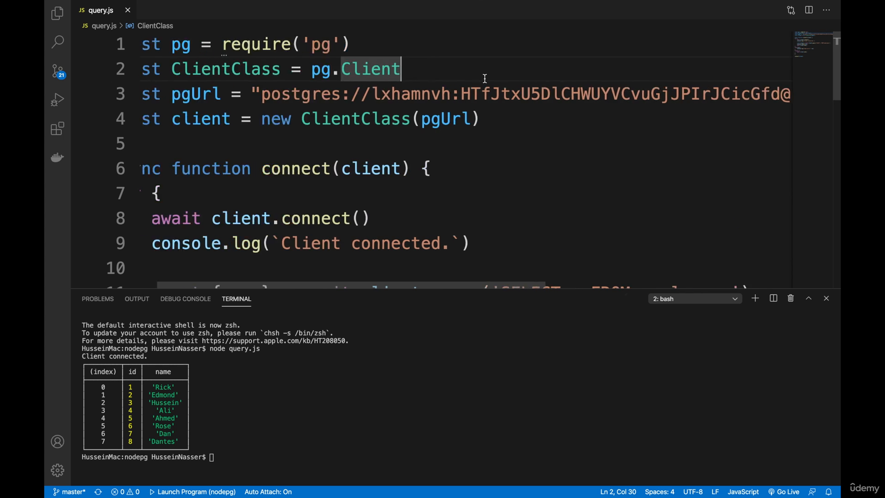
double_click(351, 94)
scroll(351, 94, "left", 10)
left_click(293, 133)
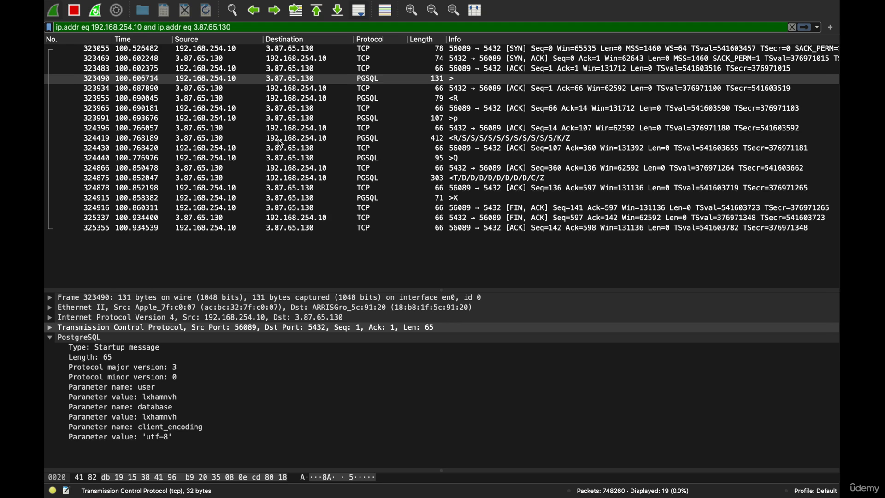
Switch back to Wireshark and collapse the PostgreSQL details of the startup packet 323490.
left_click(350, 367)
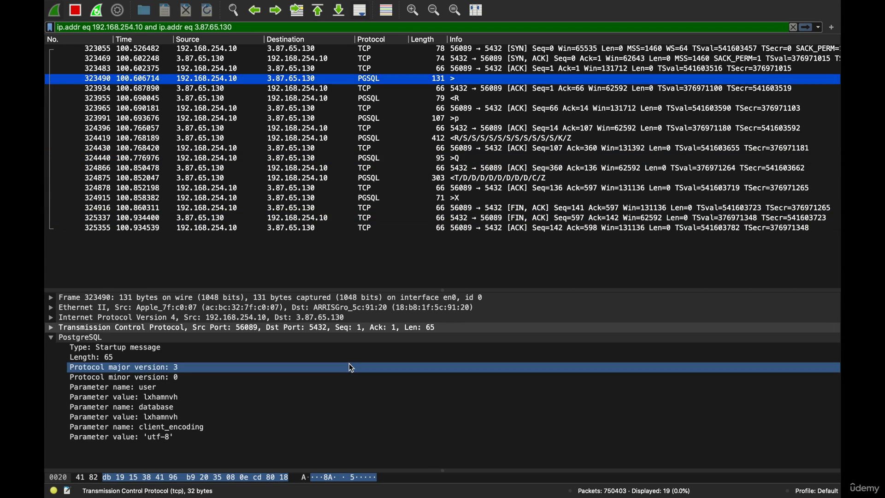
left_click(123, 358)
left_click(57, 338)
left_click(51, 338)
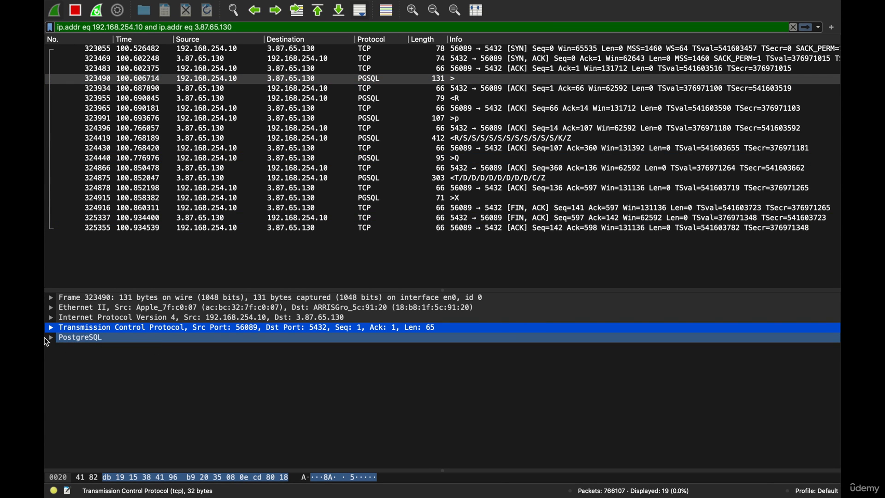
Select the server's ACK packet 323934, then inspect the PostgreSQL details of authentication request packet 323955 and collapse them.
left_click(392, 89)
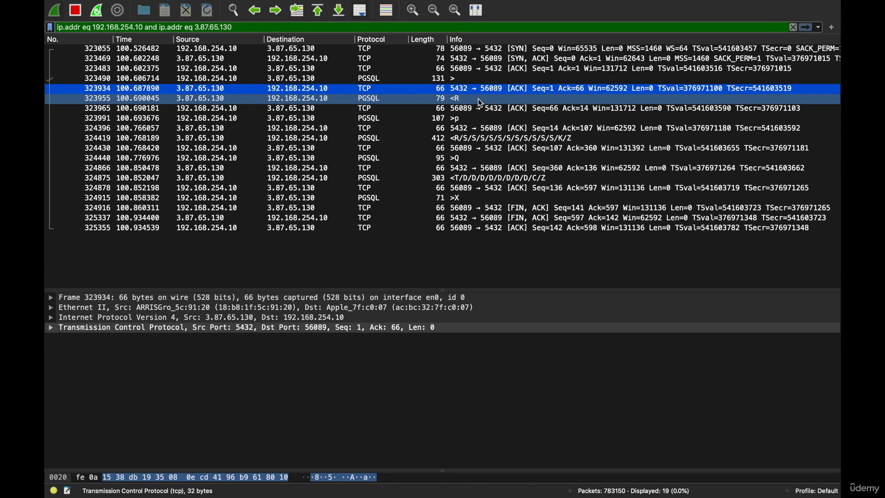
left_click(482, 99)
left_click(71, 338)
left_click(51, 338)
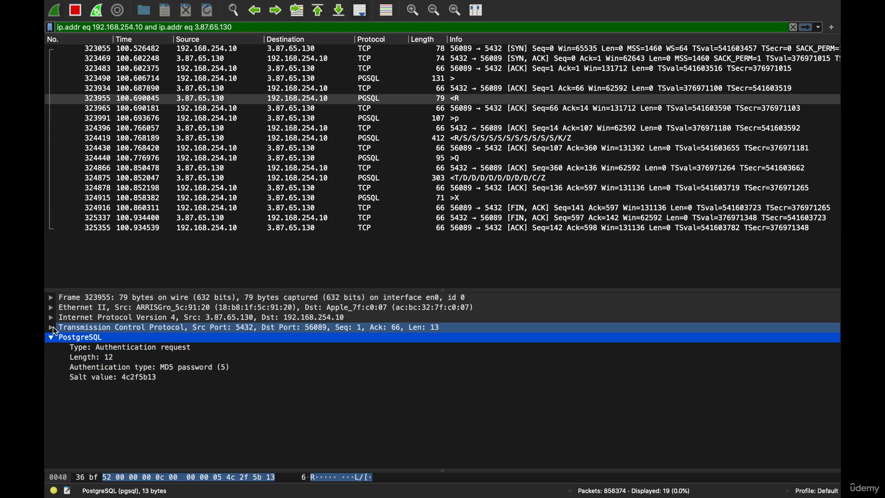
left_click(51, 337)
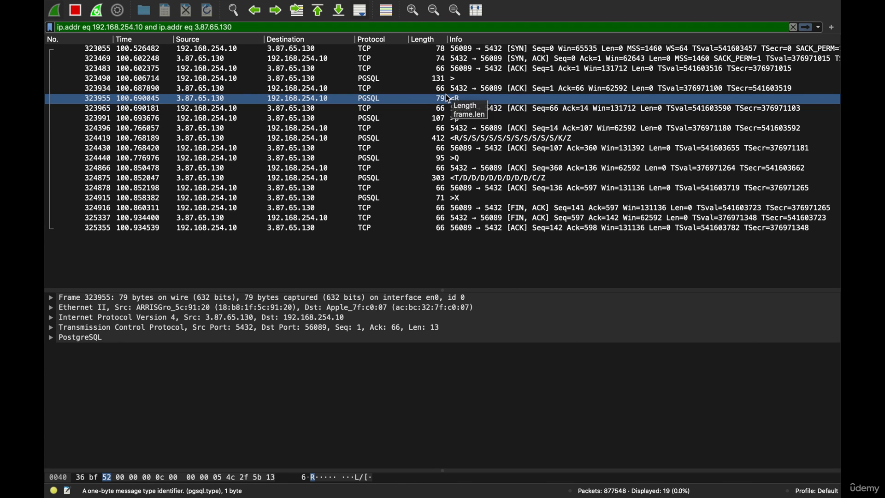
Inspect the client's password message in packet 323991 along with the ACK packets just before and after it.
left_click(446, 111)
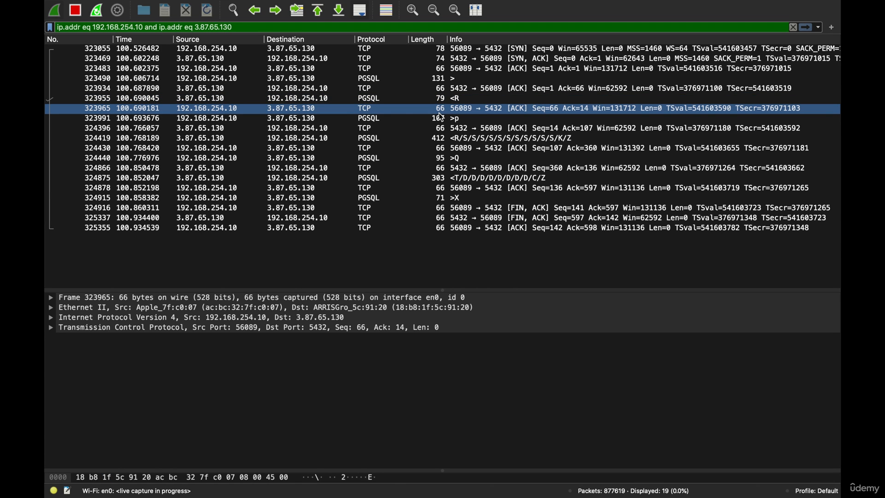
left_click(404, 123)
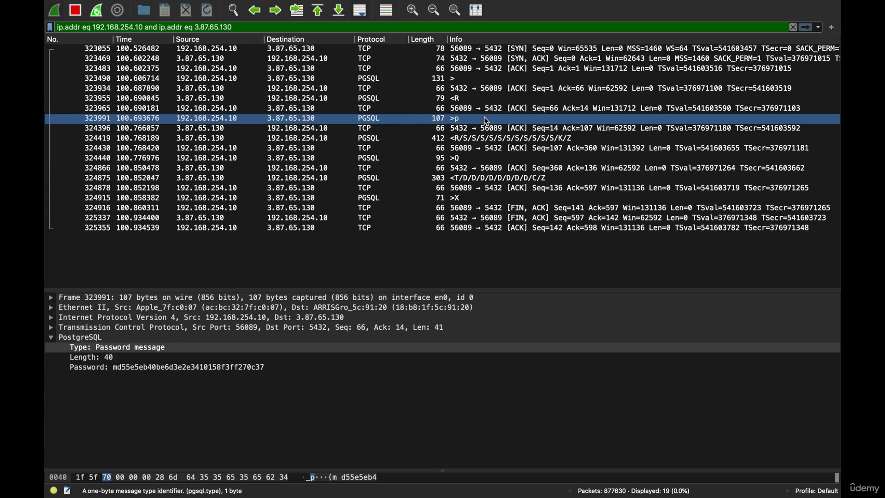
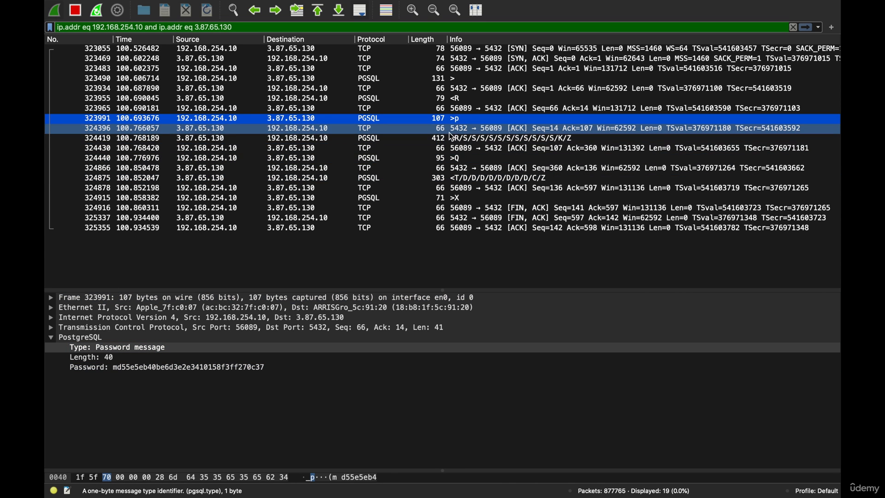
left_click(433, 129)
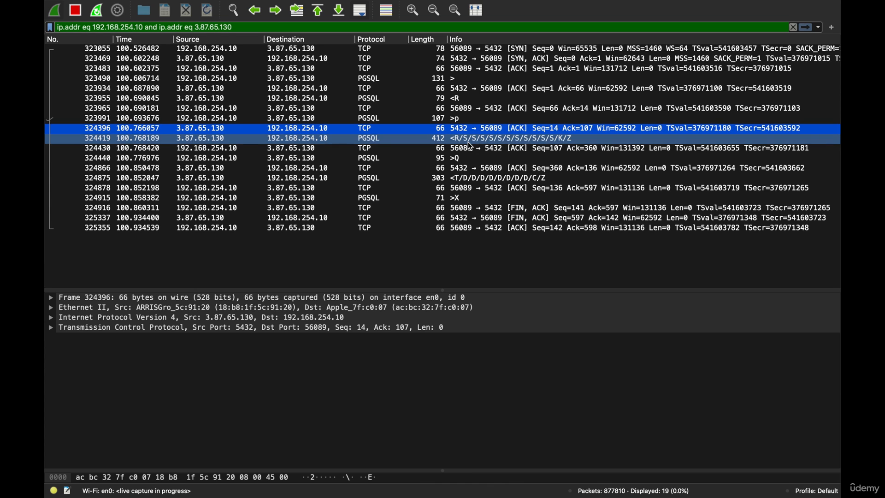
Select PGSQL packet 324419 and examine its authentication result and the first parameter status message.
left_click(468, 142)
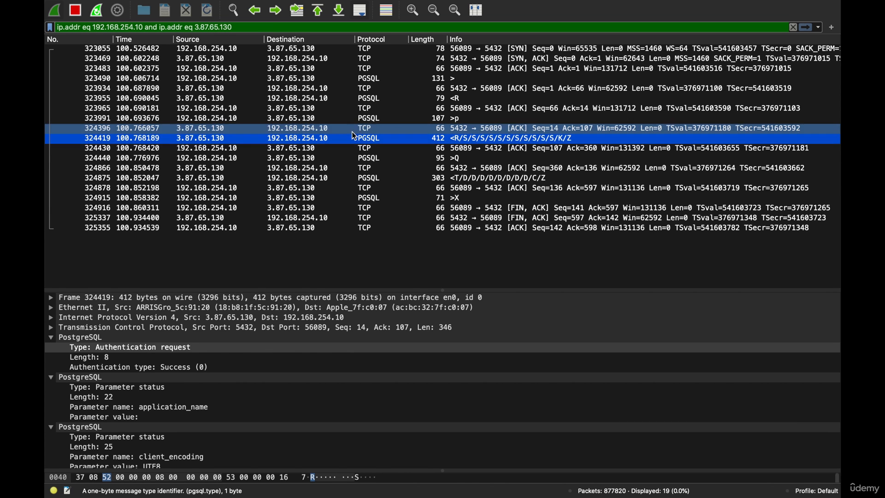
scroll(135, 416, "down", 2)
left_click(135, 417)
scroll(134, 412, "down", 3)
scroll(115, 368, "up", 5)
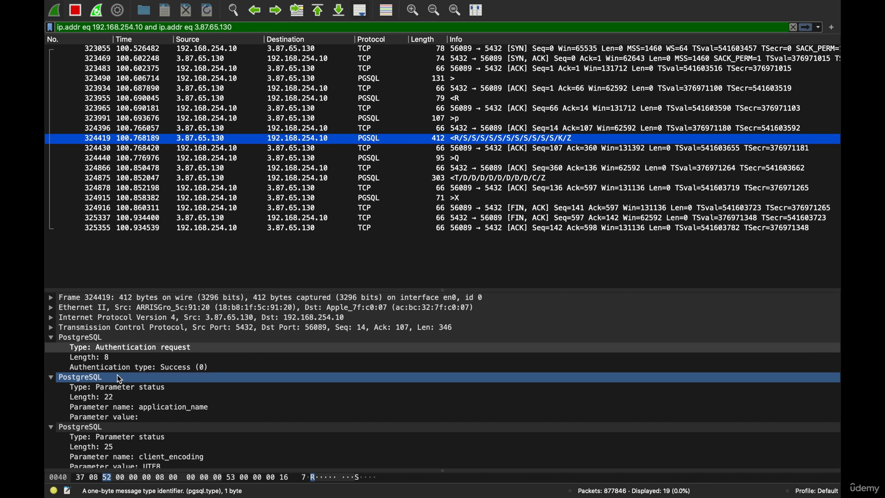
scroll(117, 375, "down", 2)
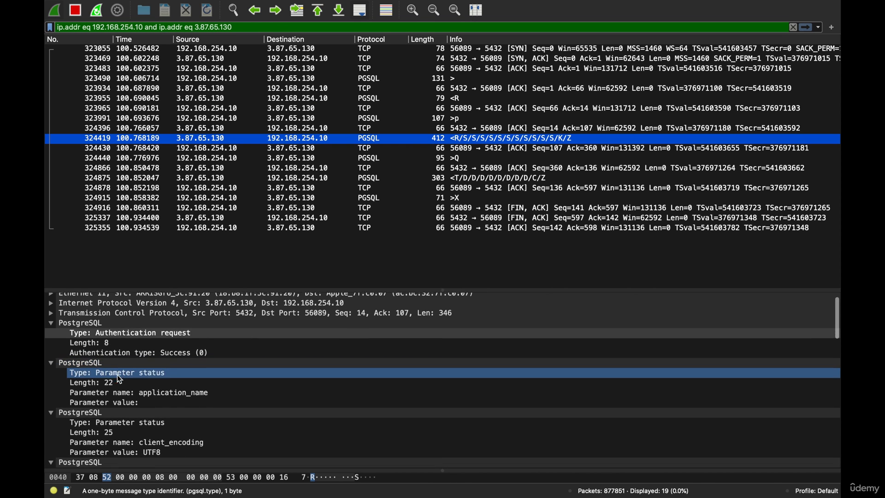
left_click(71, 374)
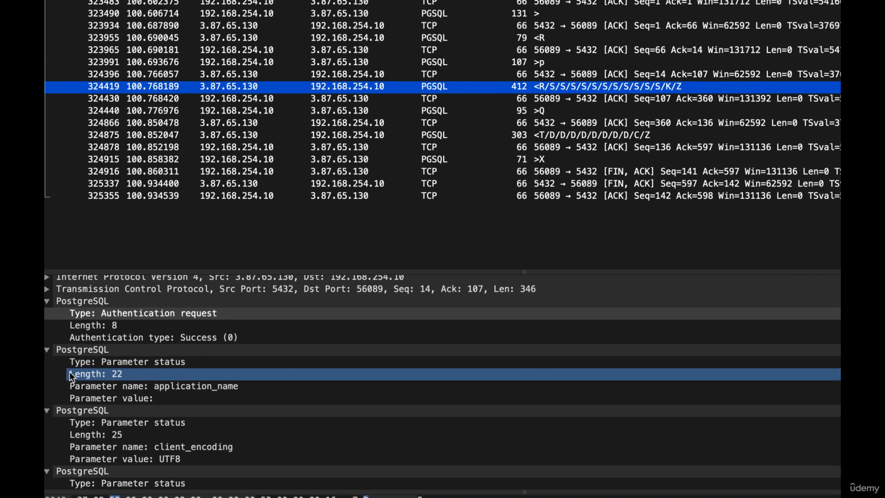
left_click(58, 350)
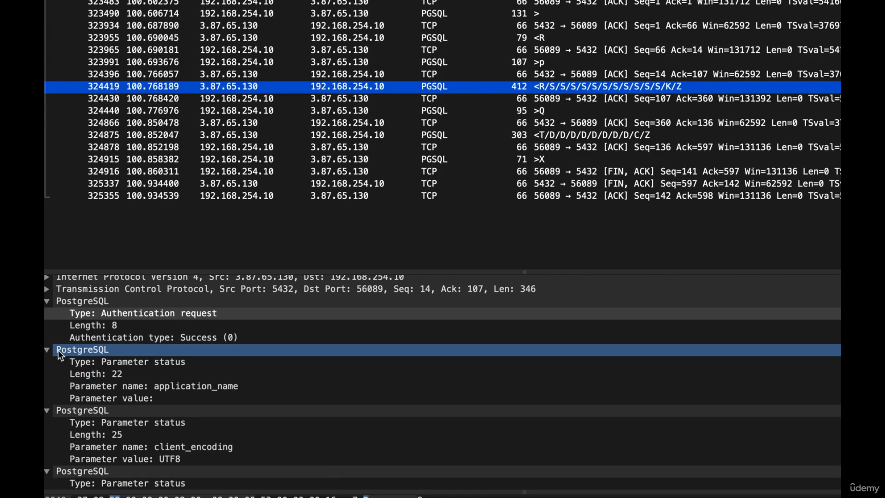
Read through the application_name, client_encoding, DateStyle and integer_datetimes parameter status messages of packet 324419.
scroll(54, 348, "down", 4)
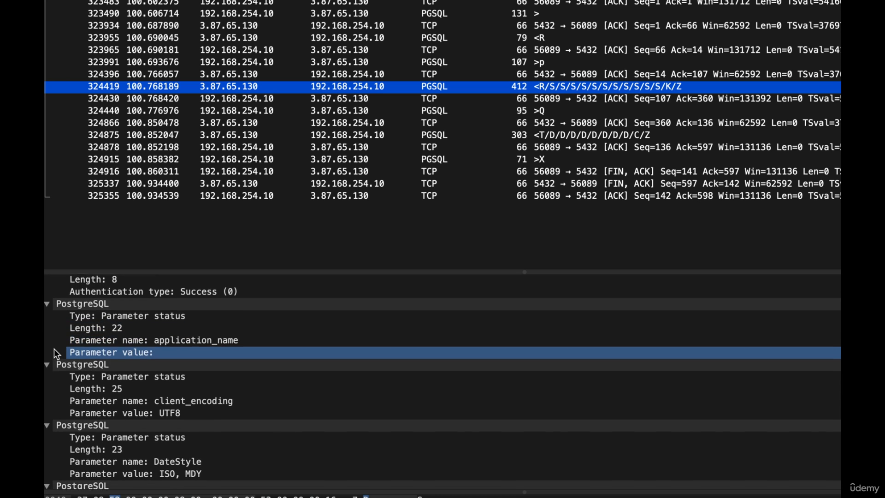
left_click(138, 325)
left_click(143, 334)
scroll(144, 334, "down", 1)
left_click(144, 334)
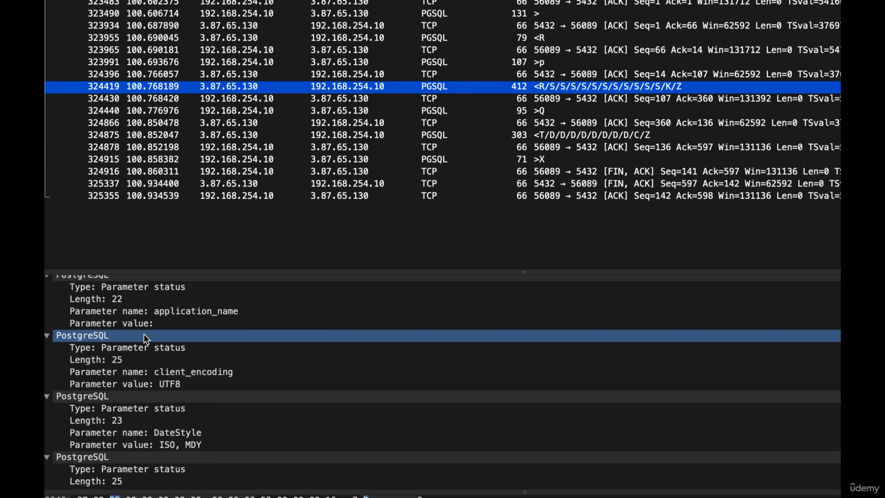
scroll(144, 334, "down", 2)
left_click(147, 340)
scroll(147, 340, "down", 1)
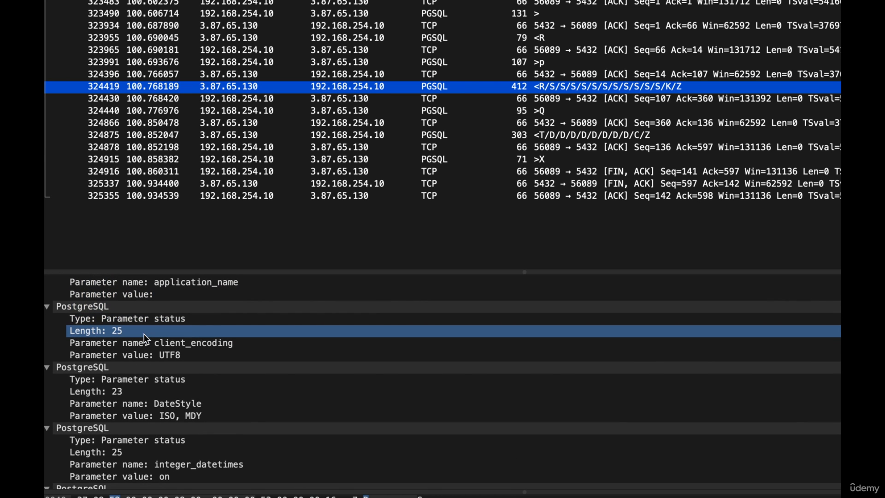
scroll(144, 334, "down", 4)
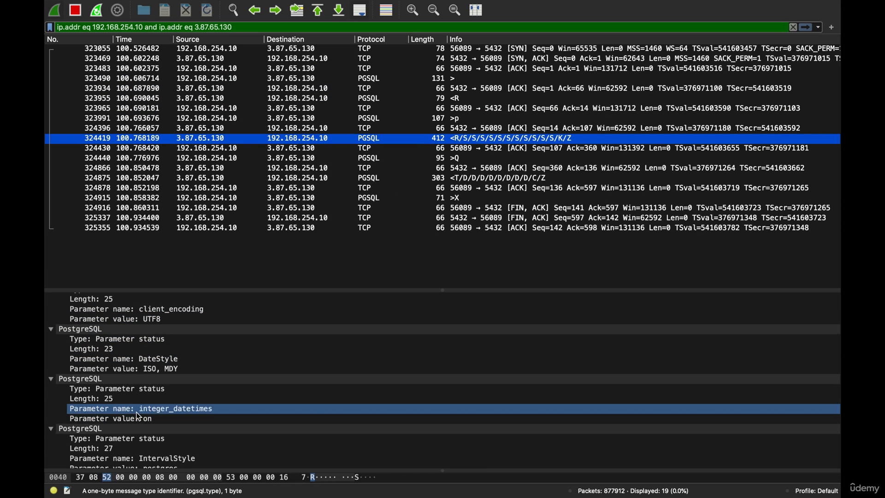
Read through the IntervalStyle and is_superuser parameter status messages of packet 324419.
scroll(136, 412, "down", 5)
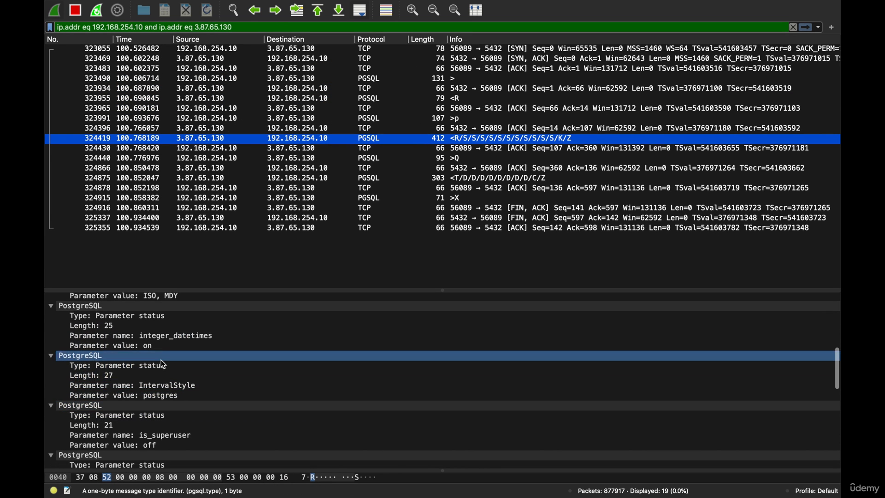
scroll(158, 378, "down", 3)
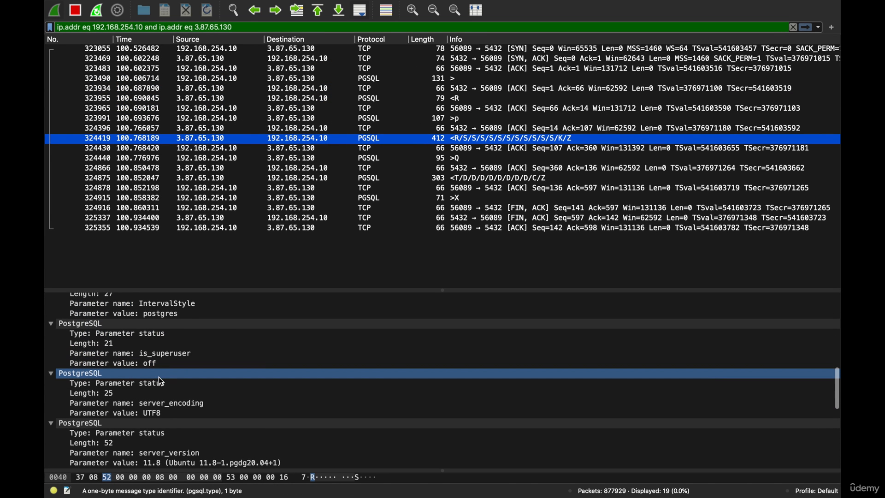
scroll(175, 356, "down", 1)
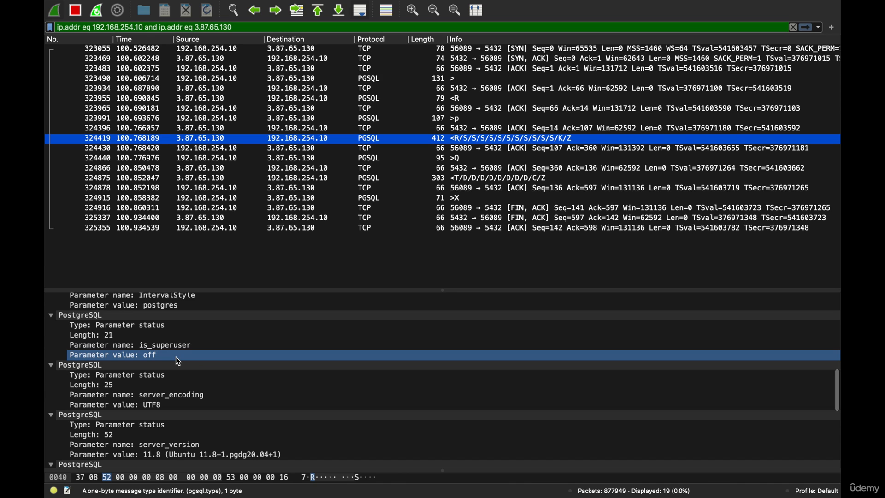
scroll(177, 359, "down", 1)
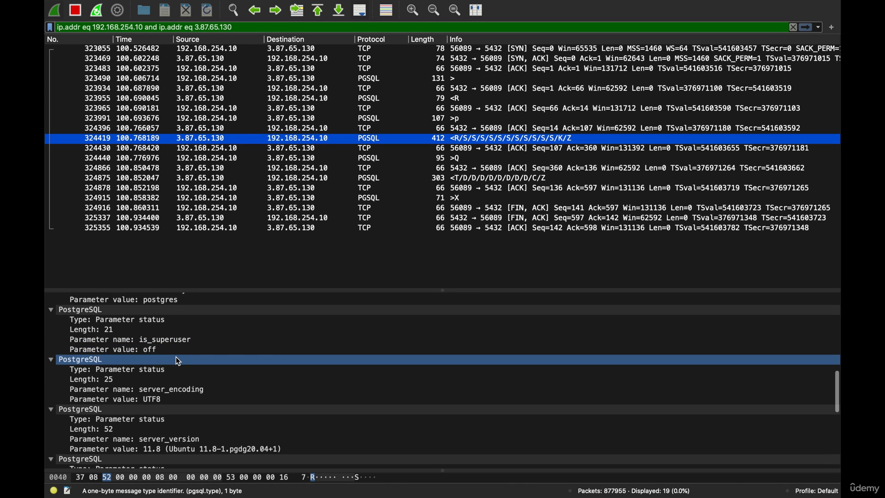
scroll(177, 361, "down", 1)
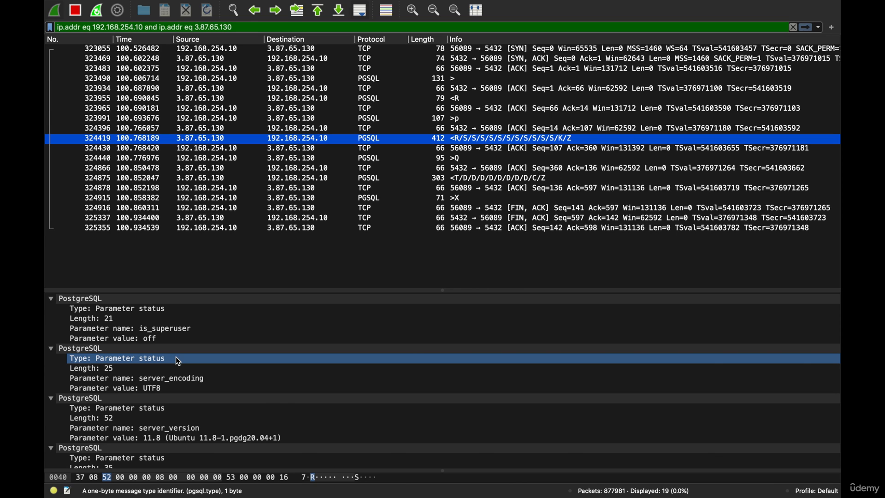
Examine the server_encoding and server_version parameter status messages in the same packet.
scroll(177, 360, "down", 2)
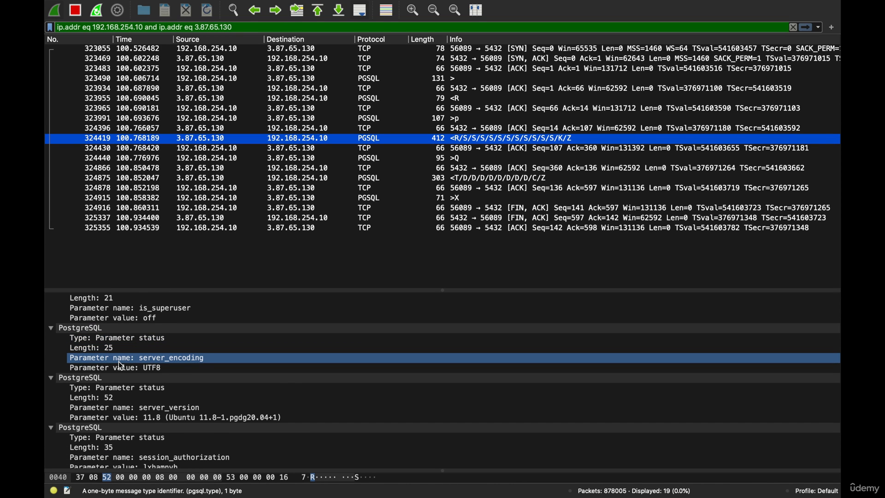
scroll(116, 385, "down", 2)
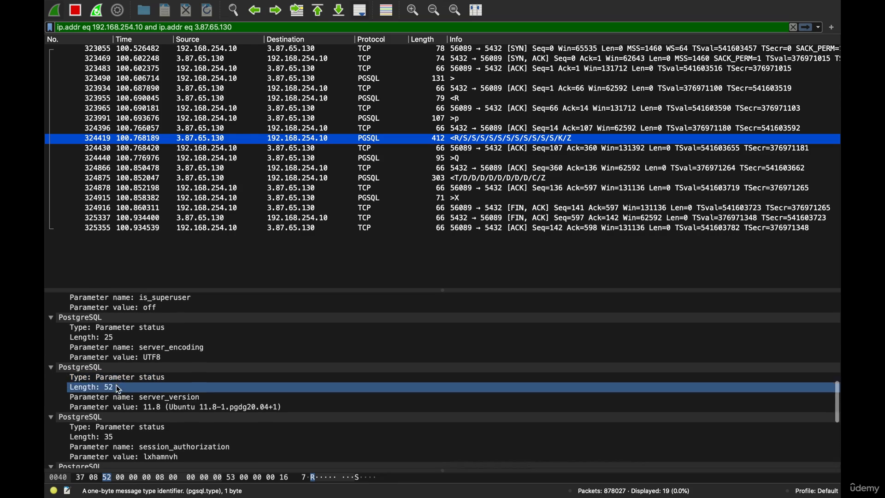
scroll(151, 381, "down", 2)
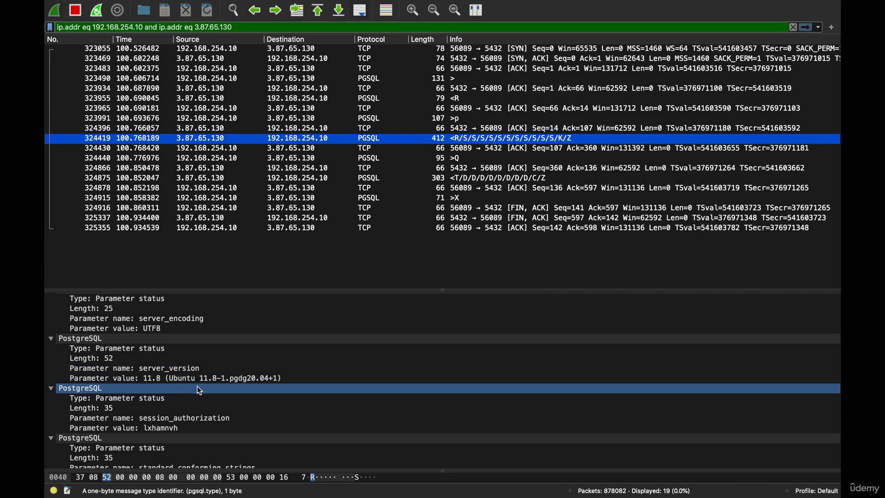
right_click(134, 386)
key("Escape")
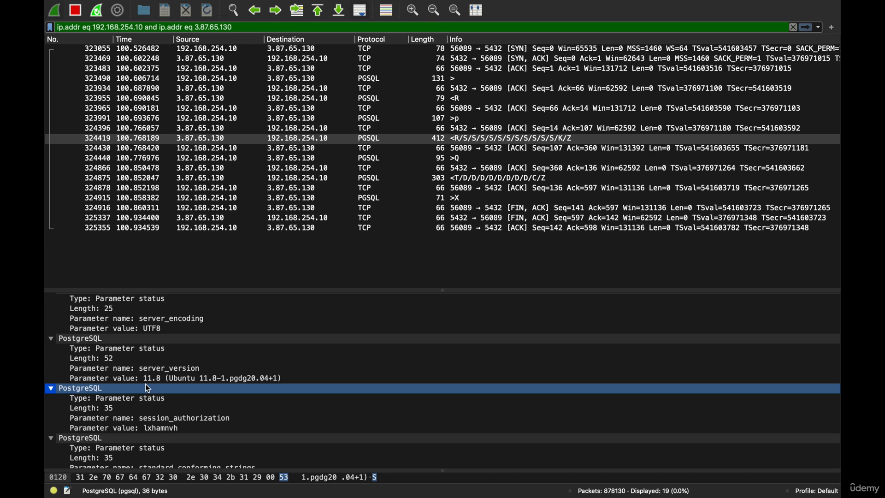
Review the remaining messages of packet 324419, from session_authorization through TimeZone, backend key data and ready for query.
scroll(147, 385, "down", 3)
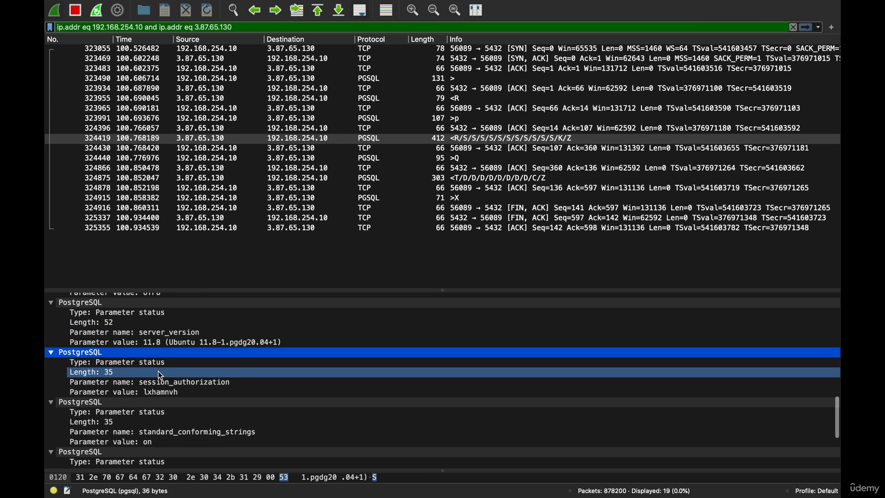
scroll(159, 372, "up", 3)
scroll(164, 370, "down", 3)
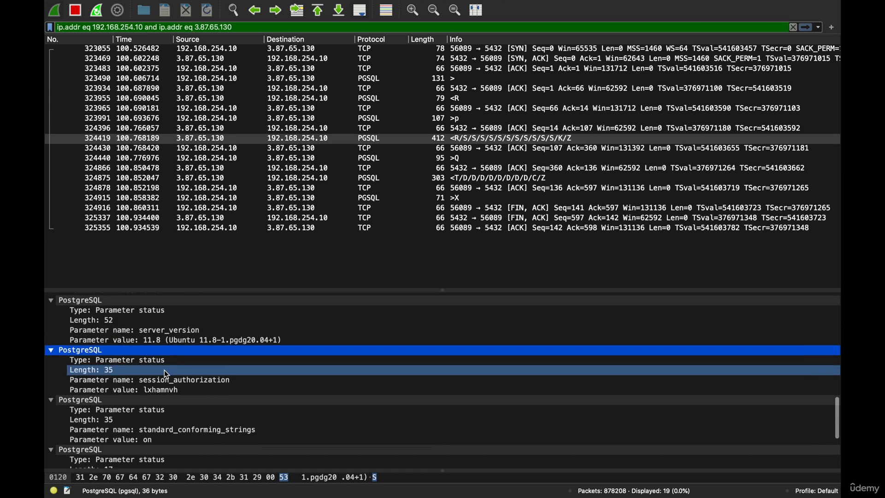
scroll(164, 370, "down", 5)
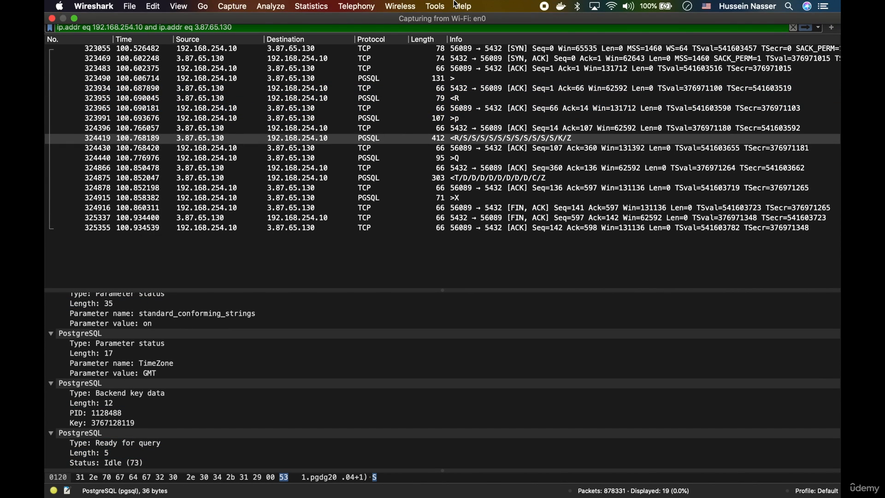
Inspect the client's ACK packet 324430 and the simple query packet 324440 that follows it.
left_click(430, 149)
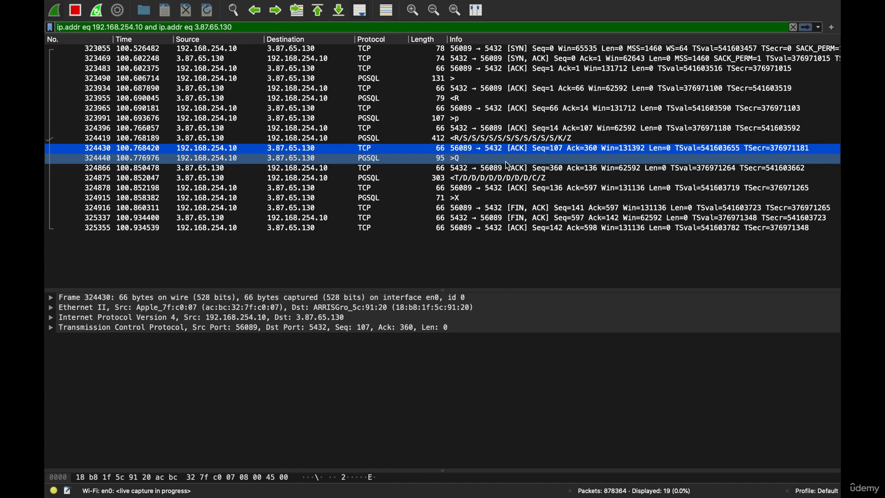
left_click(524, 164)
left_click(535, 149)
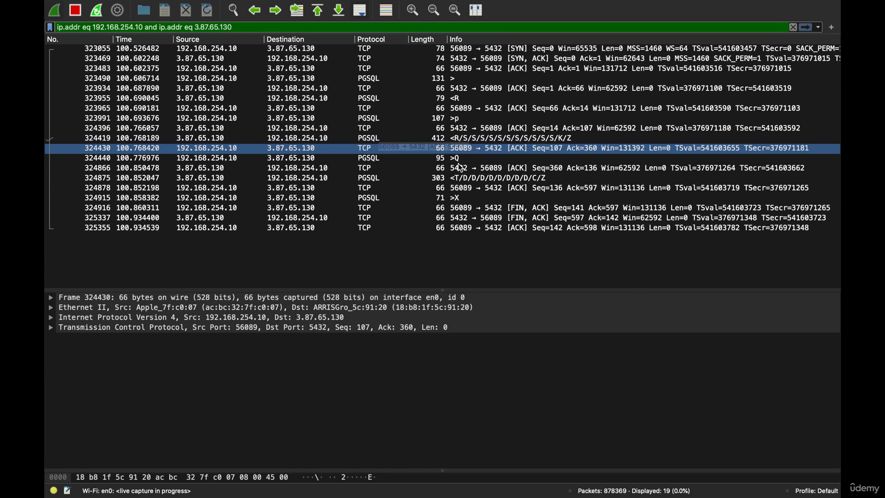
left_click(482, 158)
left_click(479, 151)
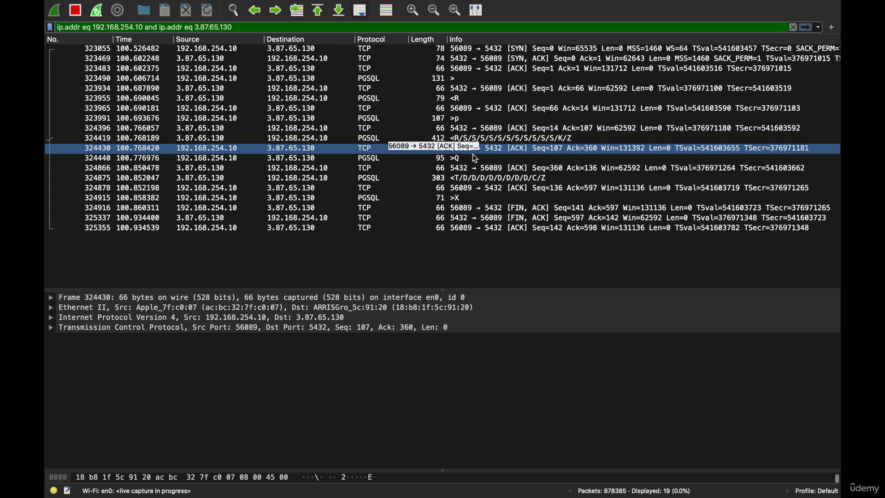
left_click(471, 158)
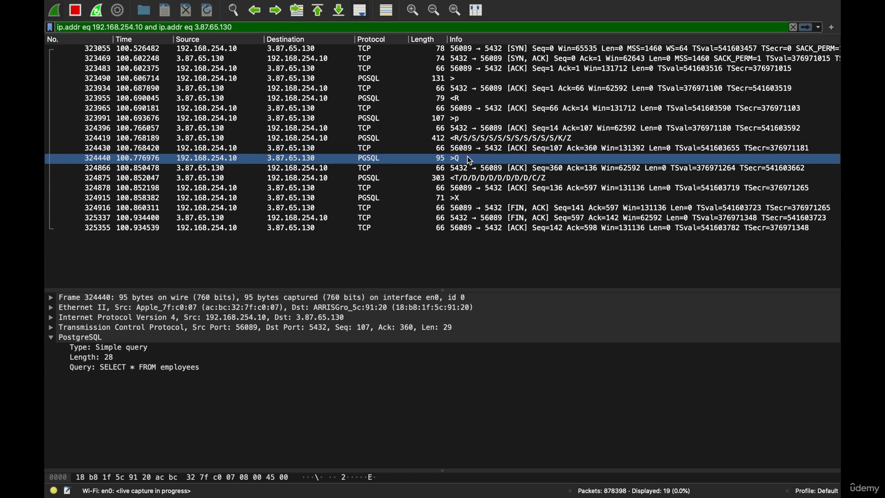
left_click(477, 151)
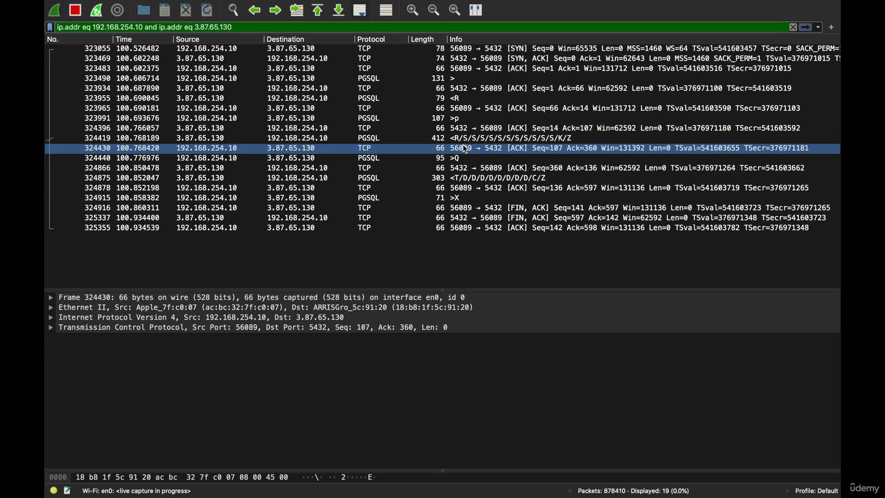
left_click(439, 159)
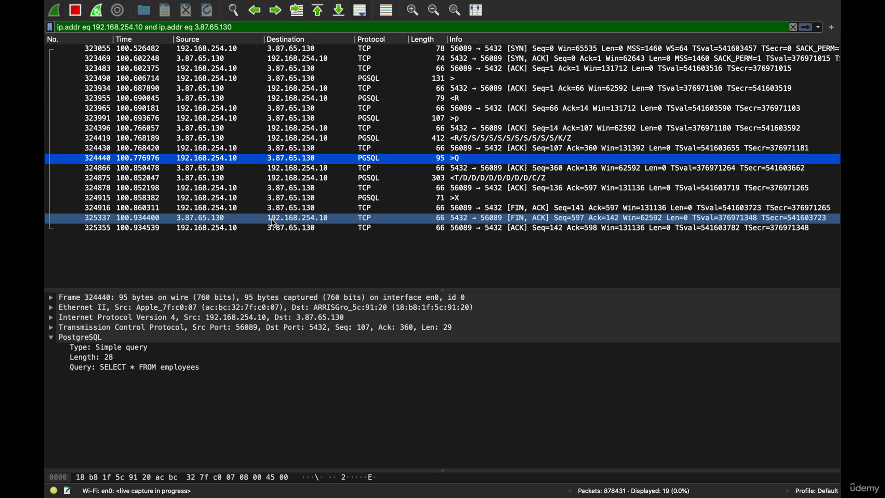
Switch to query.js in VS Code, highlight the await client.connect() line, and return to Wireshark.
left_click(53, 367)
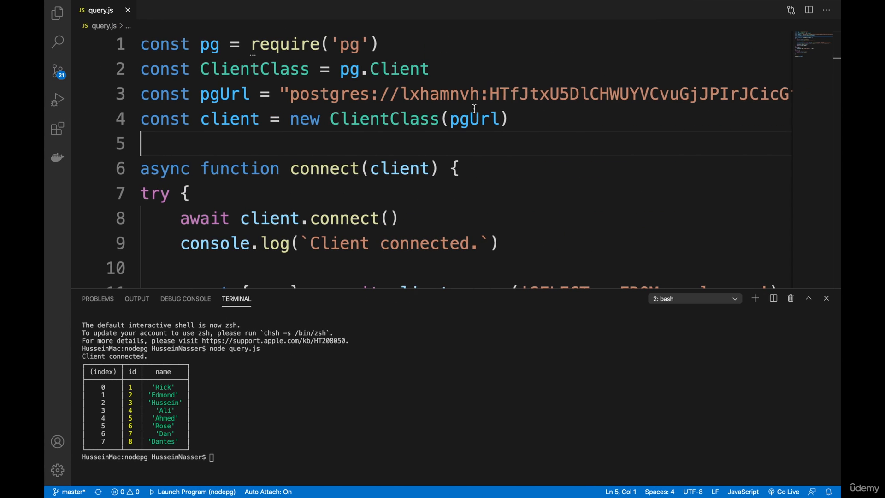
scroll(475, 109, "down", 3)
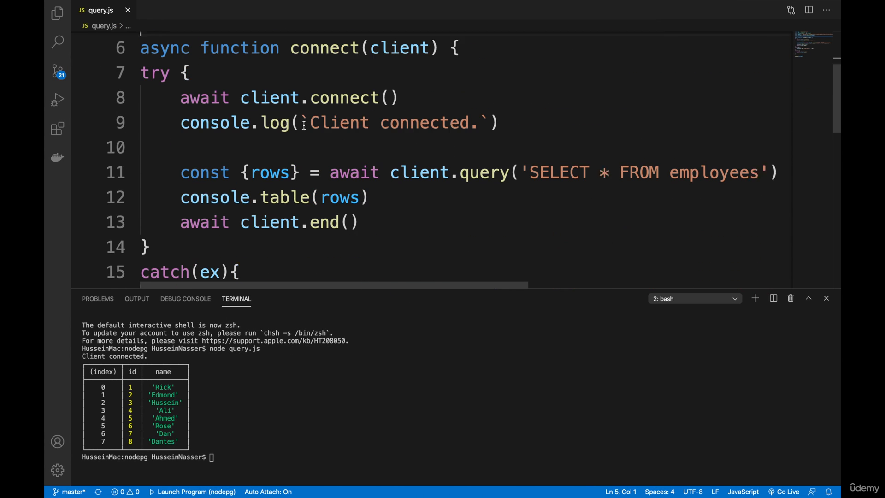
left_click_drag(160, 87, 230, 87)
left_click(399, 87, "shift")
left_click_drag(399, 86, 461, 87)
left_click(170, 87)
key("ctrl+Left")
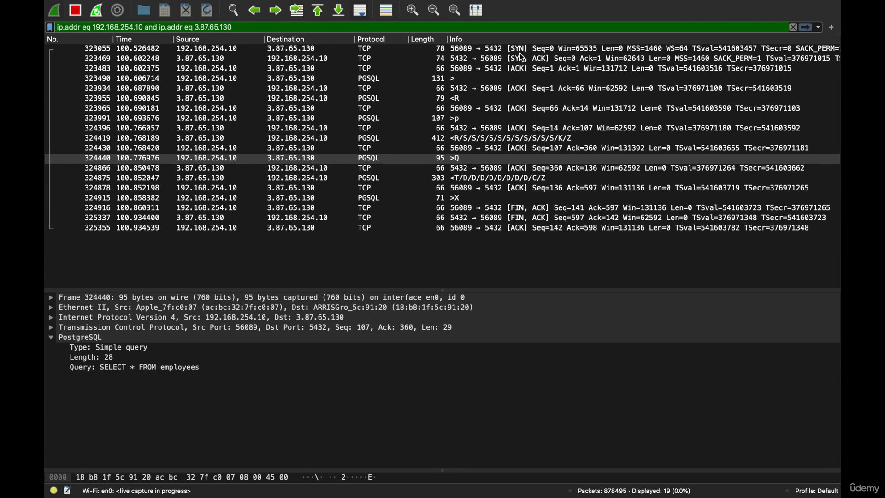
Trace the packets belonging to the connect call, from SYN packet 323055 to ACK packet 324430.
left_click(522, 51)
left_click(478, 149)
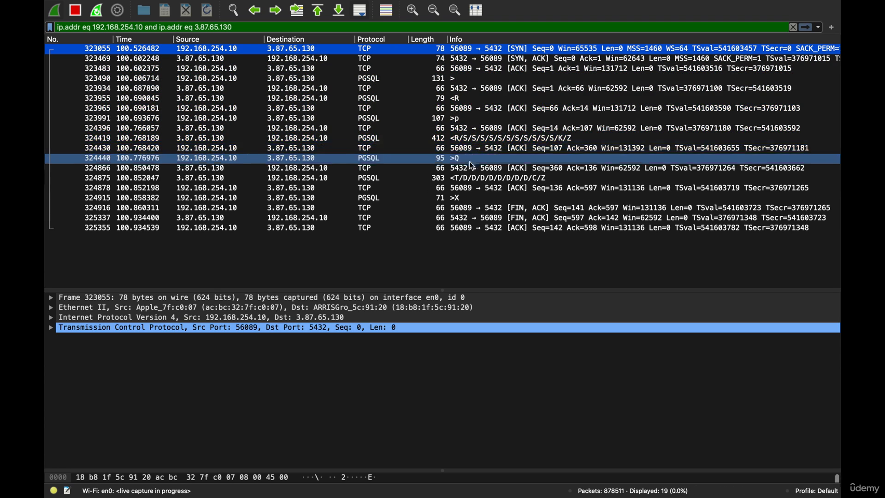
left_click(476, 148)
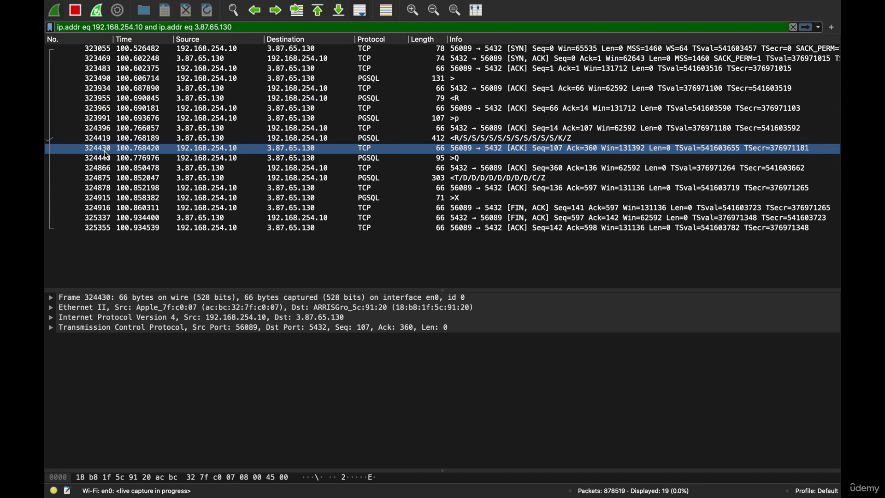
Compare the query text in packet 324440 with the client.query('SELECT * FROM employees') line in query.js.
left_click(459, 158)
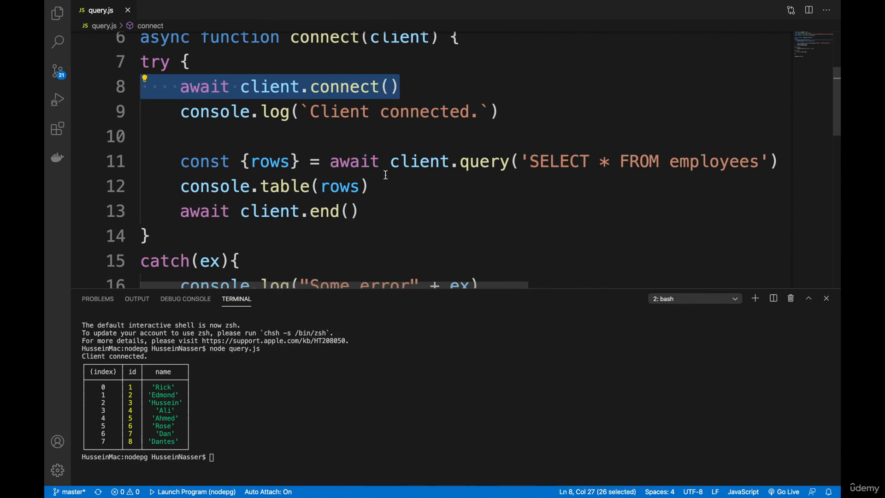
left_click(689, 167)
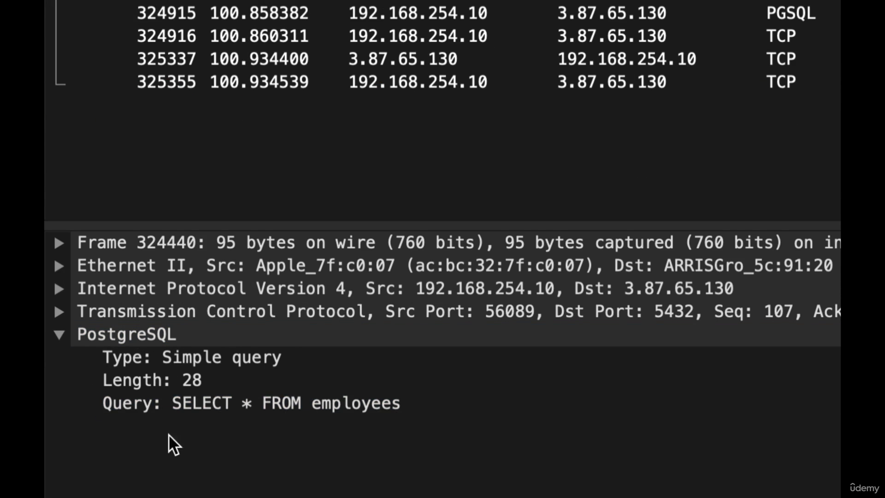
left_click(203, 406)
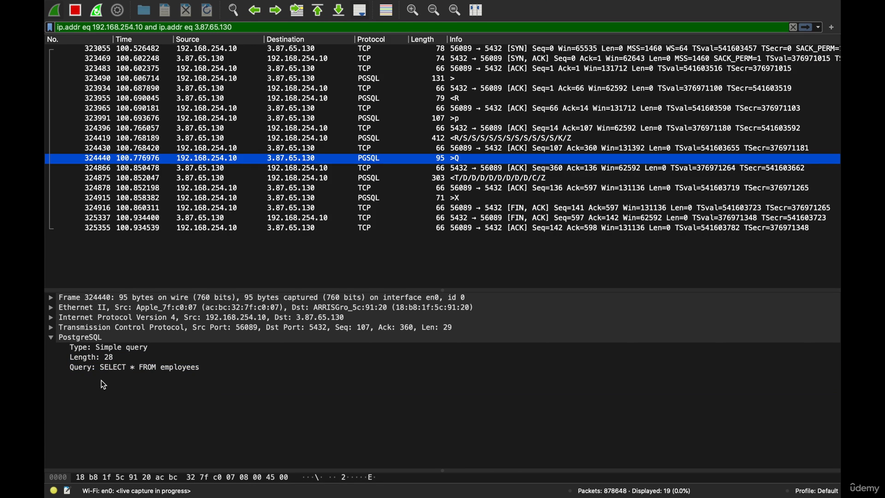
left_click(113, 369)
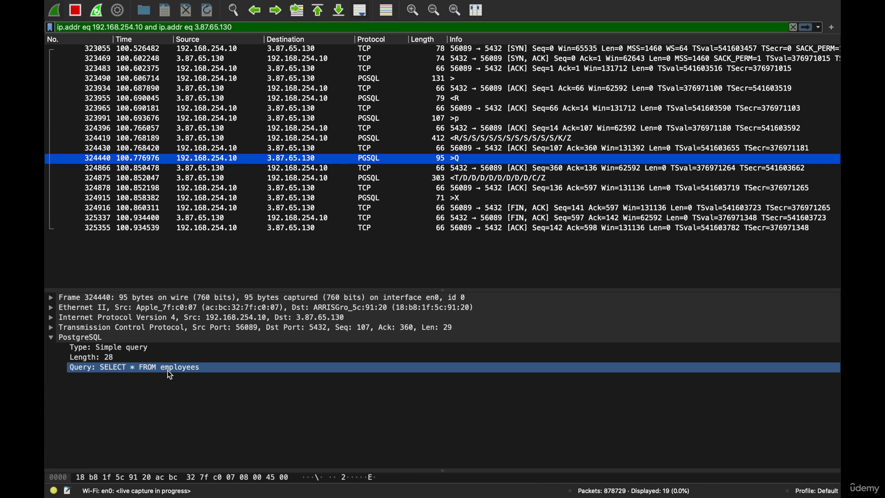
Select the server's ACK packet 324866, then review the row description and data row messages in packet 324875.
left_click(499, 168)
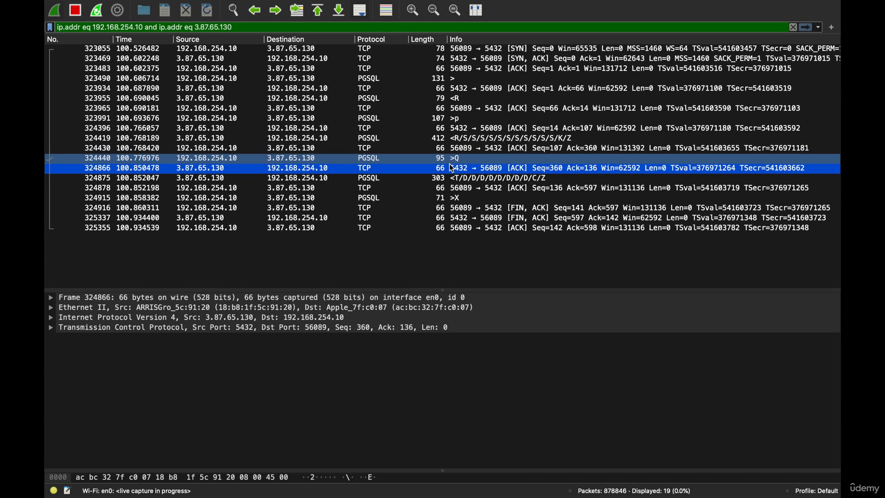
left_click(447, 177)
left_click(448, 168)
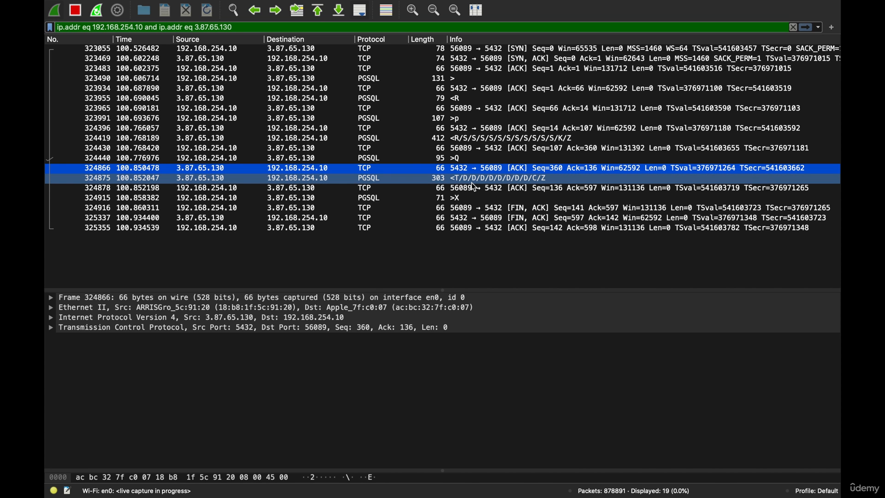
left_click(463, 179)
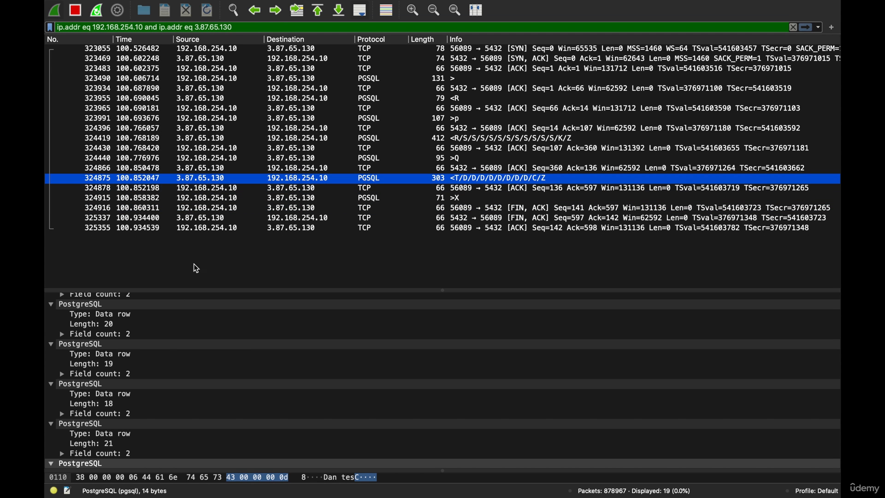
left_click(159, 318)
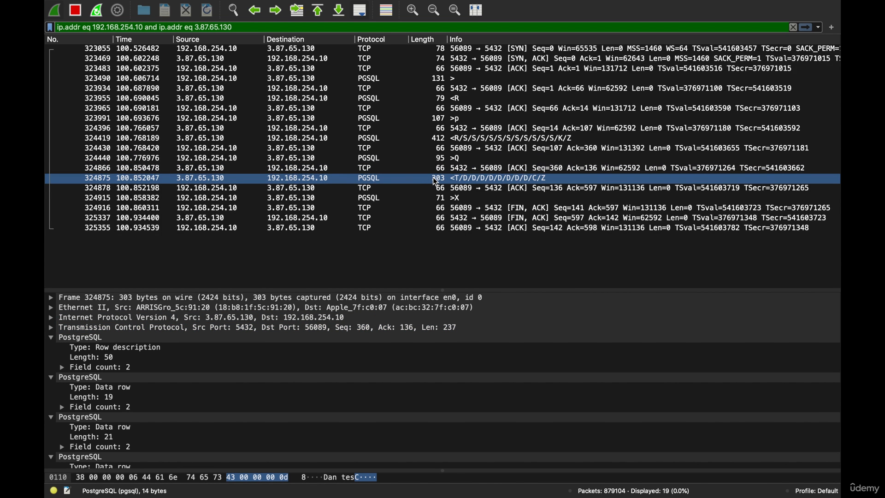
left_click(436, 182)
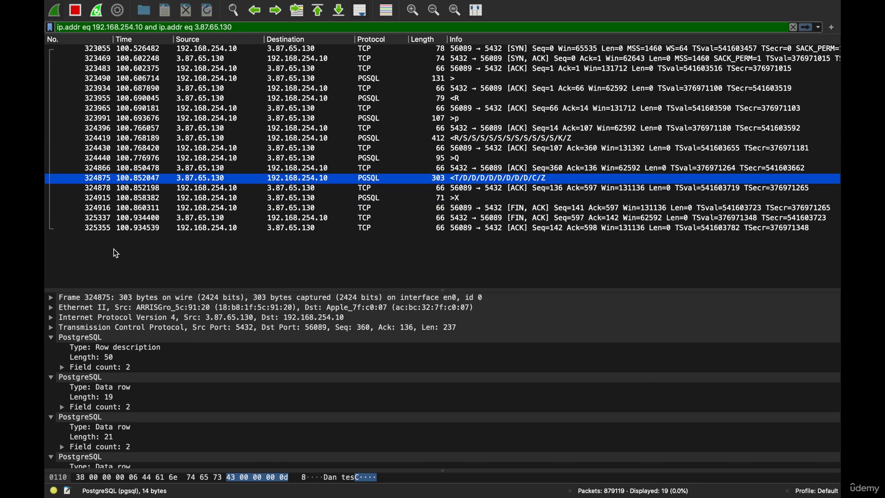
Read through the data rows of packet 324875 and expand the field count of the last data row.
scroll(50, 346, "down", 5)
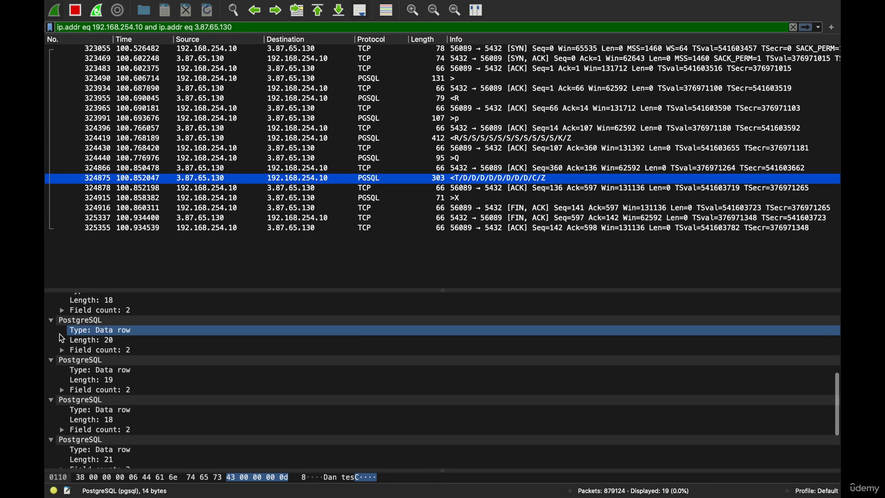
scroll(62, 339, "up", 2)
scroll(61, 338, "down", 2)
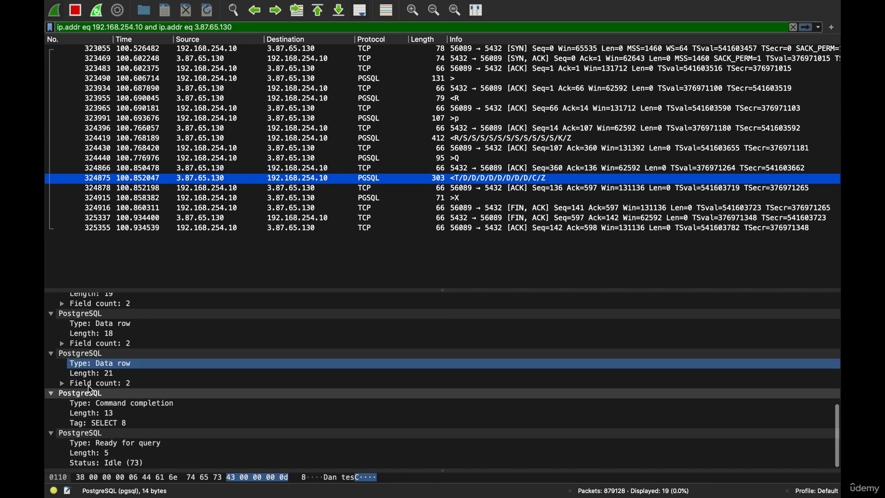
left_click(63, 383)
left_click(63, 382)
left_click(63, 382)
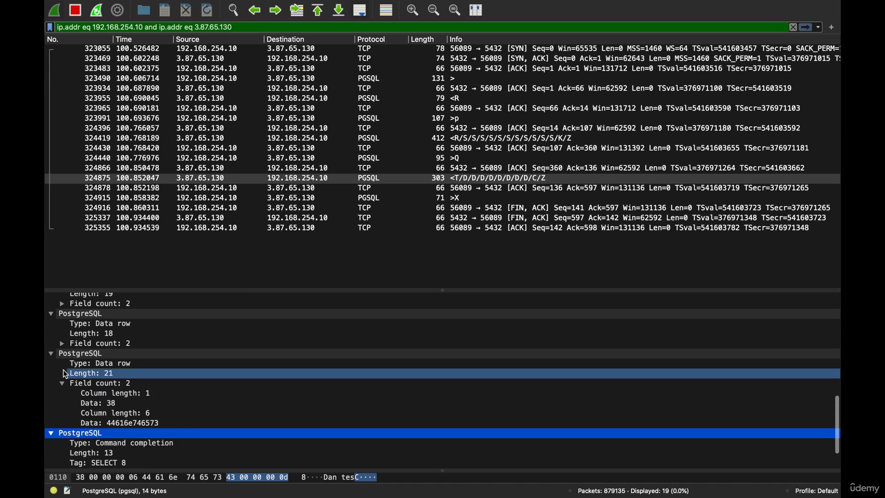
Examine the column data of the last data row in packet 324875 and of the data row before it, expanding its field count.
left_click(76, 365)
scroll(102, 382, "down", 3)
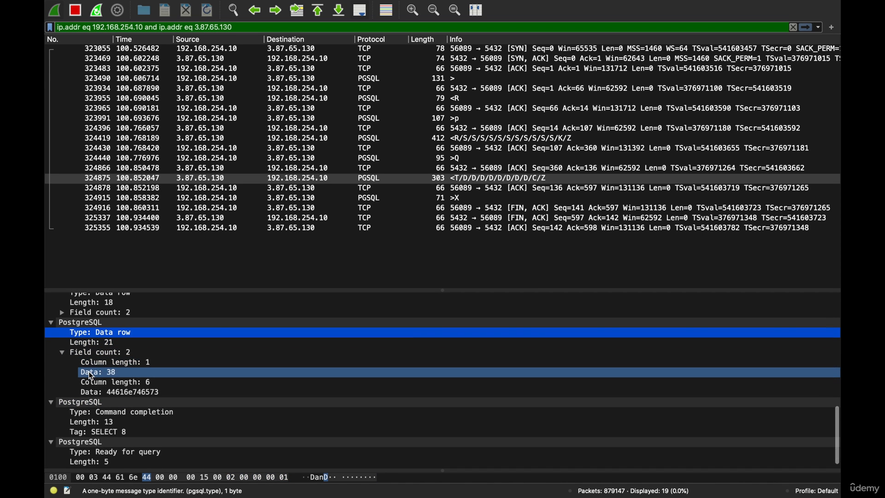
scroll(125, 395, "down", 1)
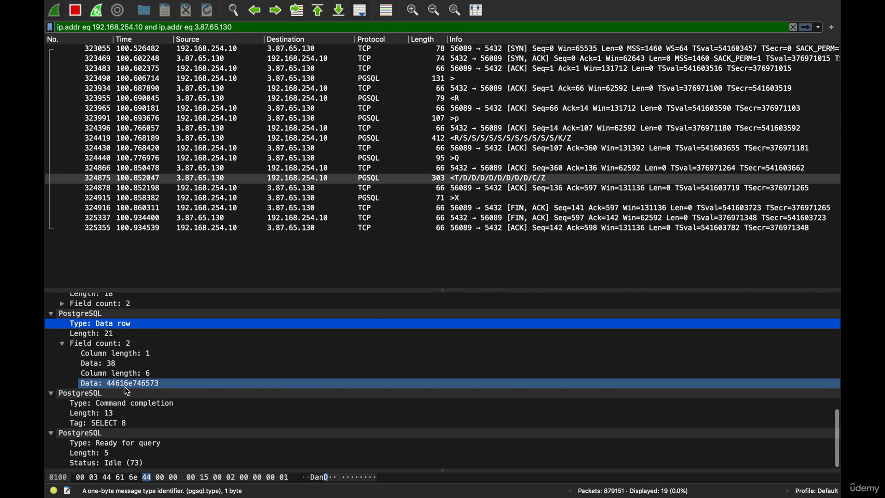
scroll(121, 425, "up", 5)
left_click(122, 354)
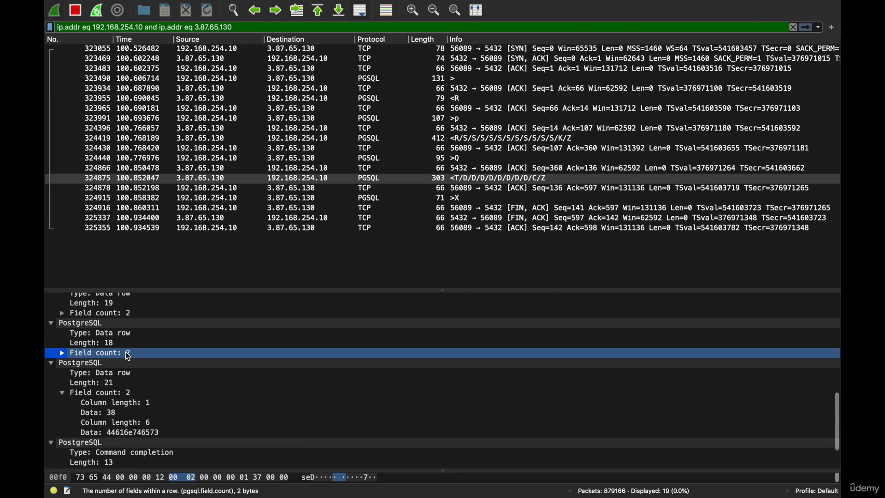
double_click(120, 353)
left_click(140, 391)
scroll(139, 391, "up", 5)
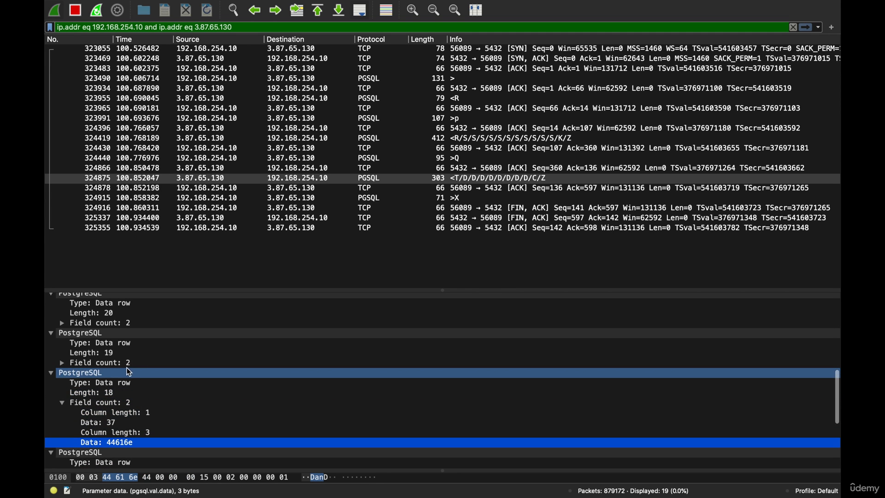
Expand the field counts of the next two data rows further up, then review the remaining messages of packet 324875.
left_click(121, 361)
double_click(123, 363)
left_click(125, 403)
scroll(126, 403, "up", 3)
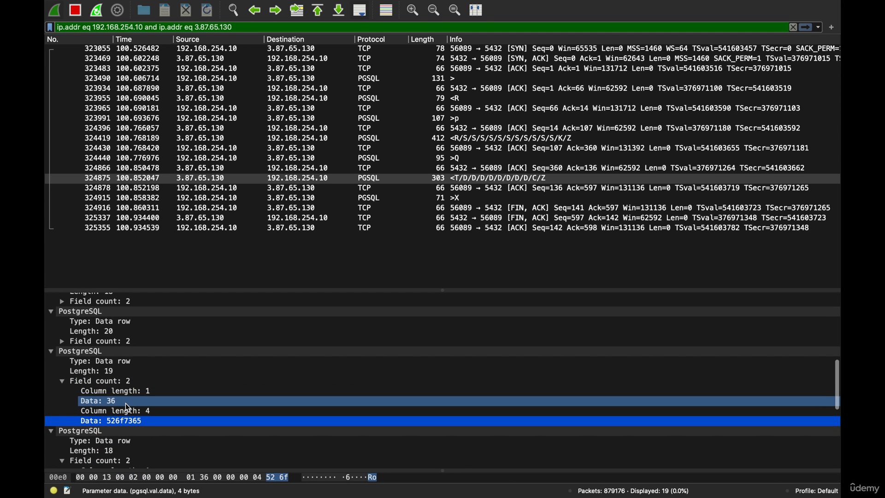
scroll(126, 403, "up", 2)
left_click(122, 368)
double_click(122, 368)
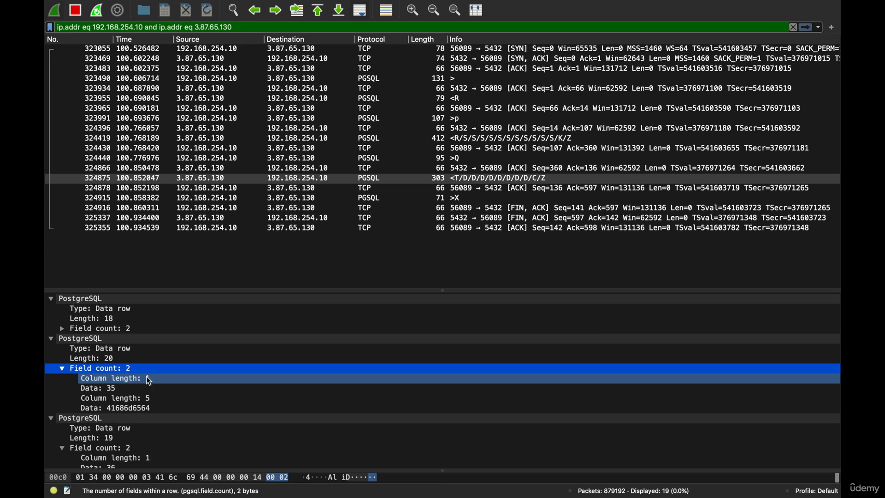
scroll(143, 406, "up", 5)
scroll(143, 406, "down", 15)
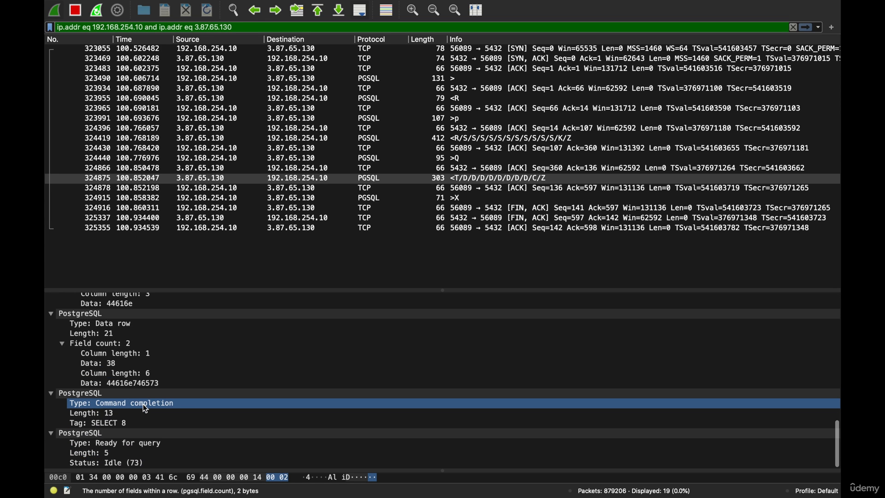
scroll(228, 349, "up", 15)
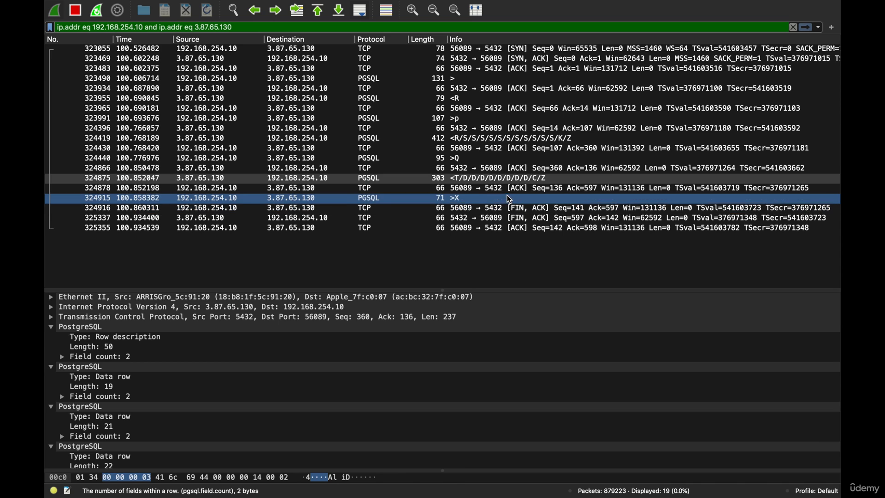
Select the client's ACK packet 324878, then compare termination packet 324915 with the await client.end() line of query.js in Visual Studio Code.
left_click(463, 190)
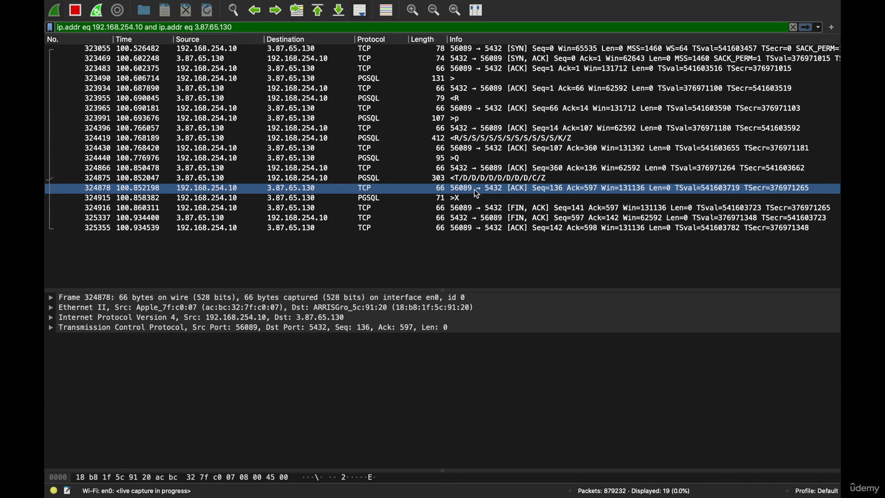
left_click(459, 201)
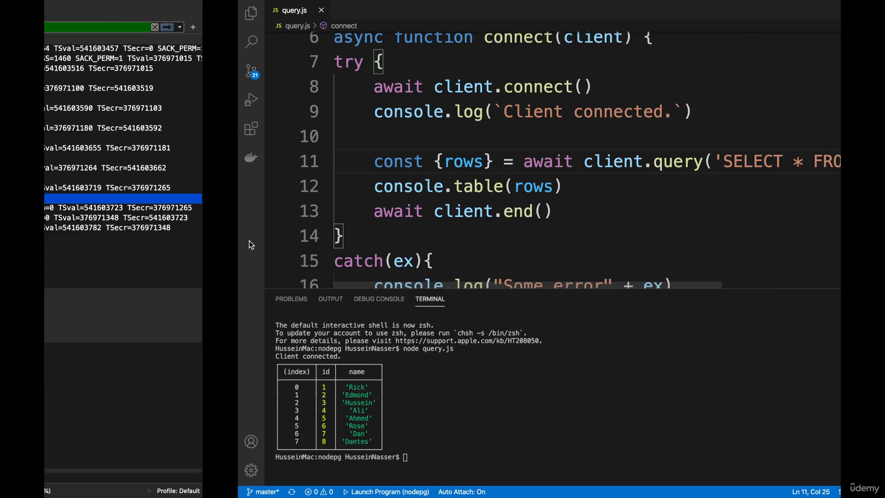
scroll(530, 150, "down", 1)
left_click_drag(364, 210, 639, 213)
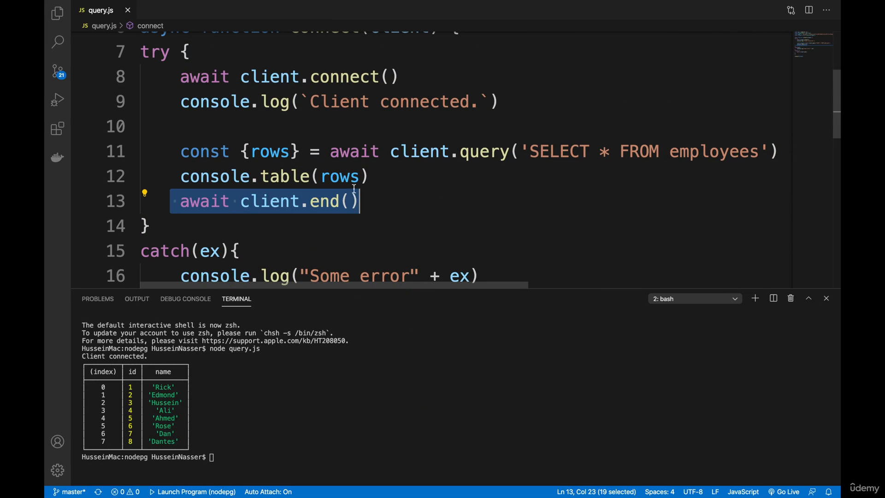
left_click_drag(369, 176, 180, 176)
left_click(174, 201)
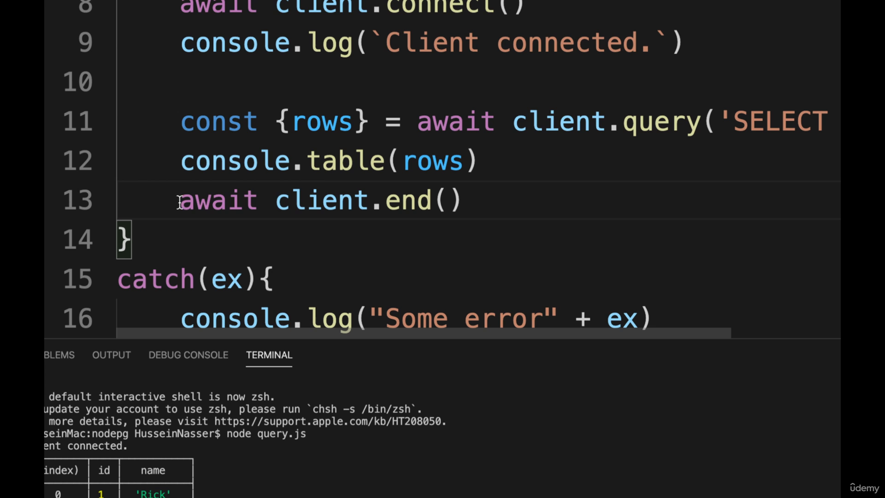
left_click_drag(368, 200, 151, 197)
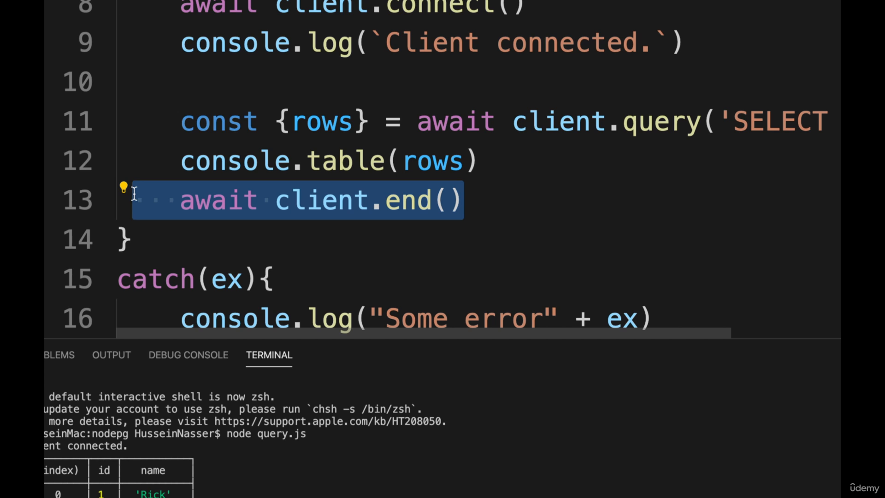
left_click(436, 202)
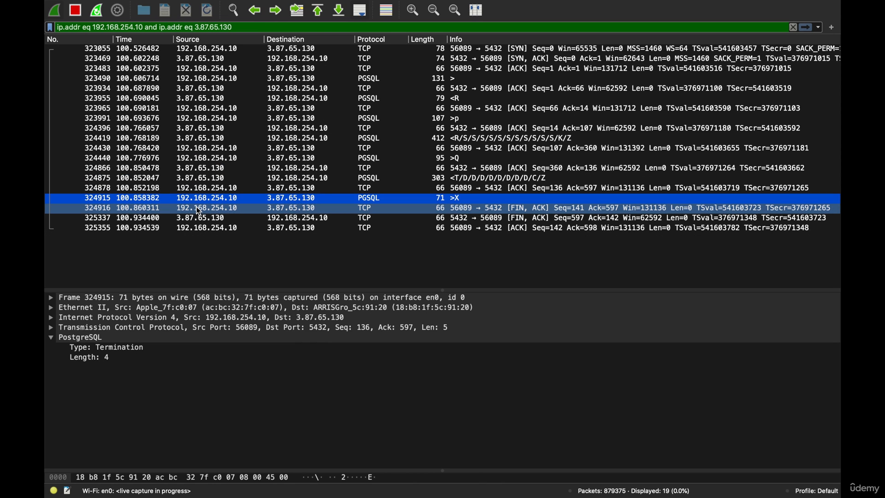
In Wireshark, compare the PostgreSQL termination packet 324915 with the client's FIN, ACK packet 324916.
left_click(198, 210)
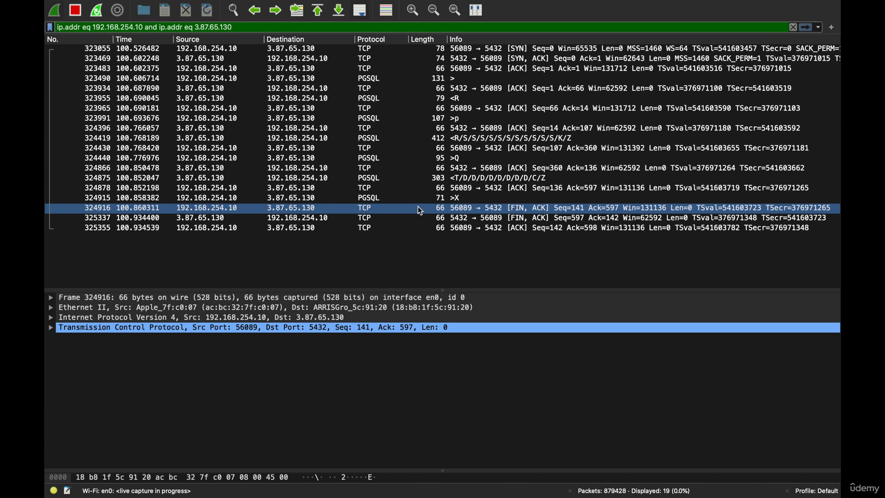
left_click(445, 199)
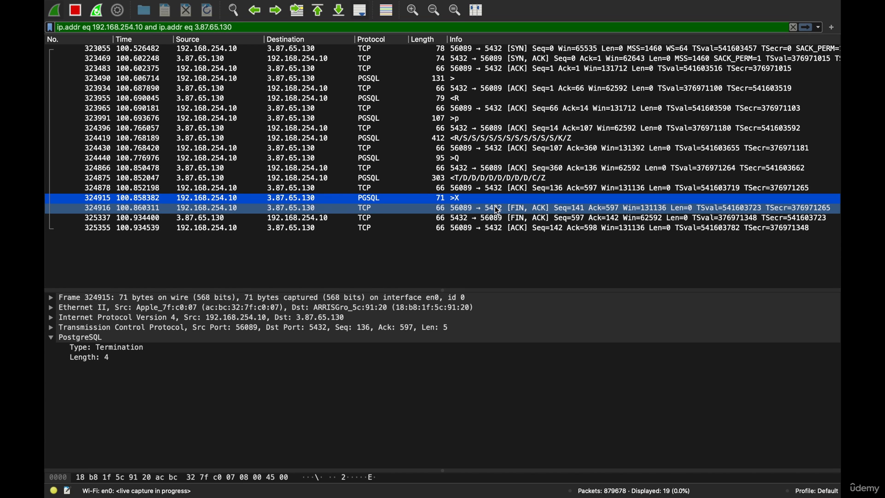
left_click(470, 207)
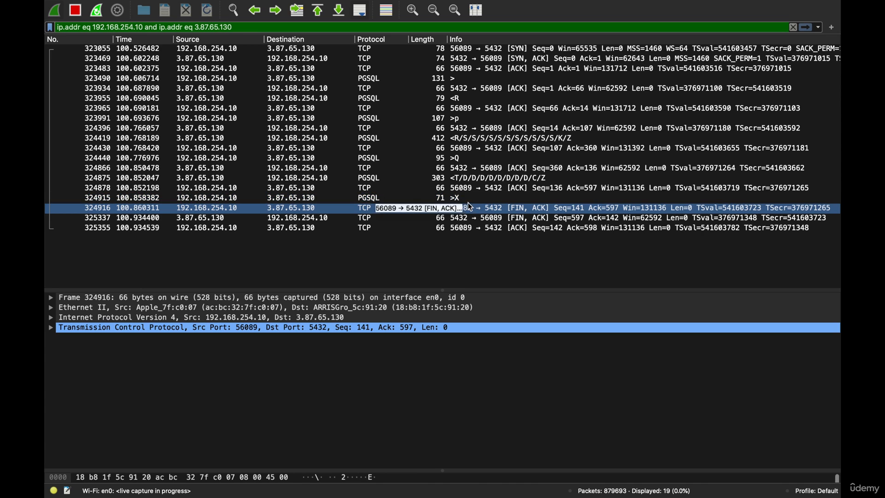
left_click(490, 198)
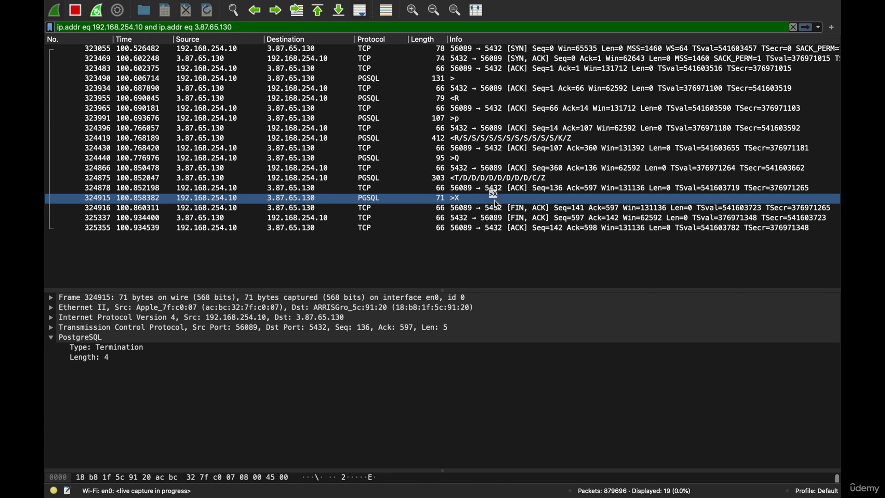
left_click(481, 211)
left_click(479, 198)
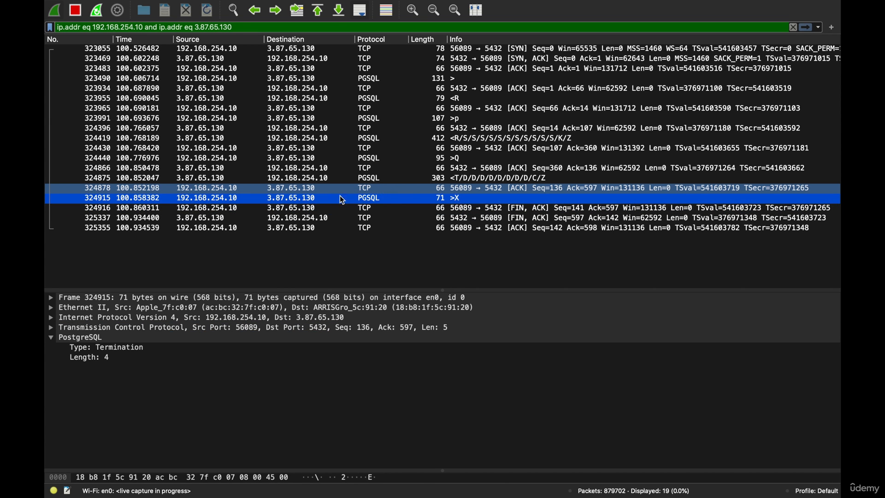
left_click(426, 210)
left_click(428, 200)
left_click(418, 210)
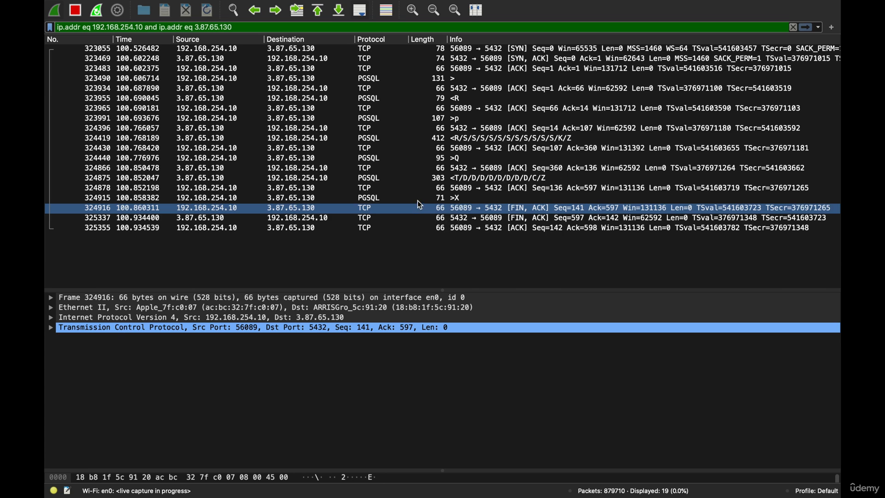
left_click(419, 199)
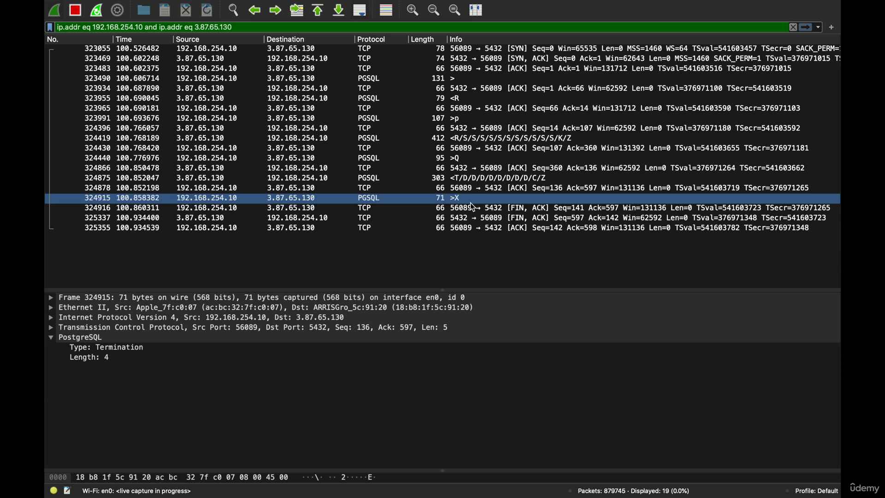
left_click(471, 209)
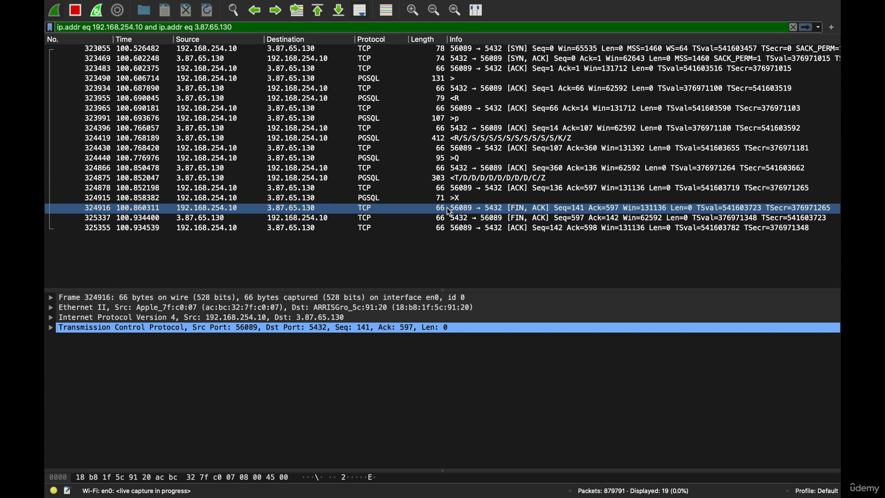
Check the pg library import and client setup at the beginning of query.js in Visual Studio Code, then return to Wireshark.
key("ctrl+Right")
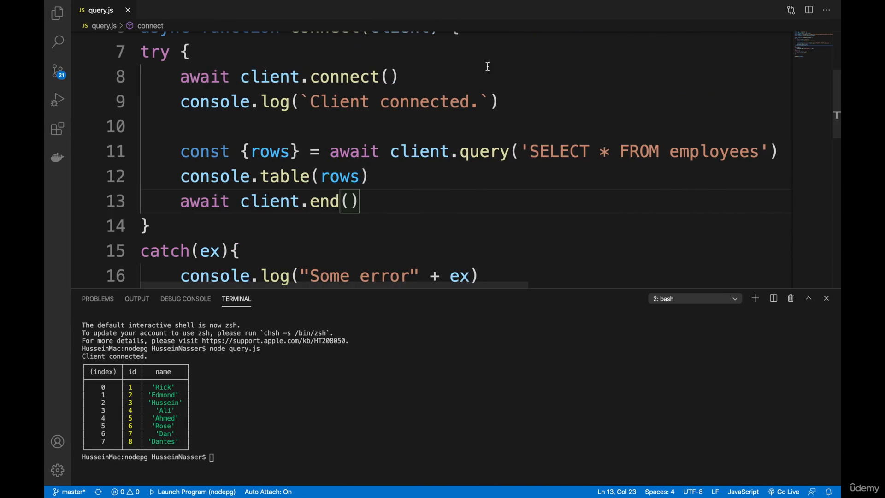
scroll(487, 66, "up", 5)
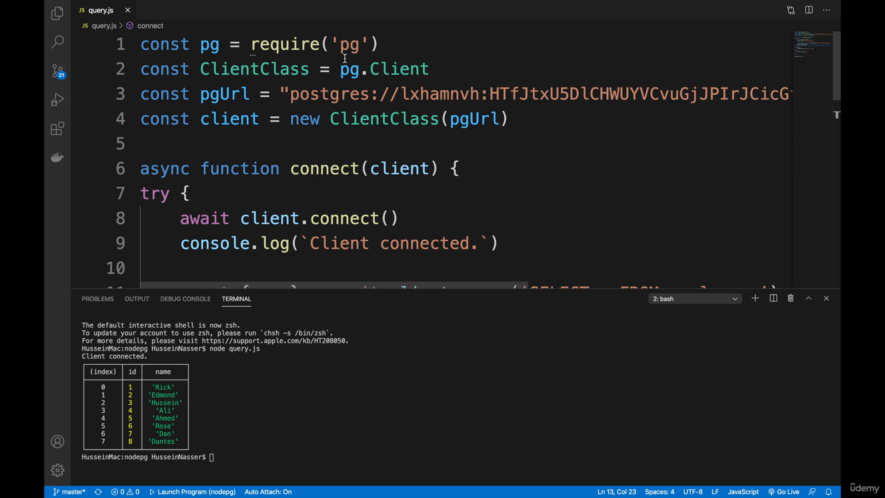
key("ctrl+Left")
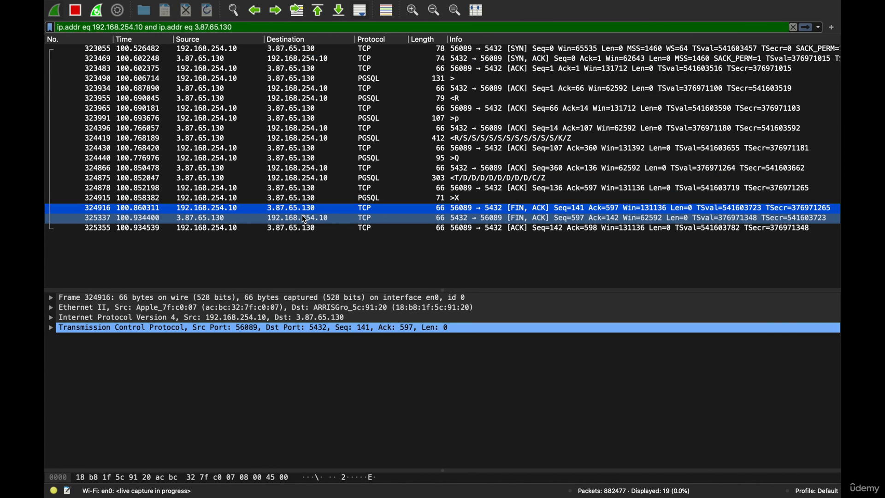
Compare the client's FIN, ACK packet 324916 with the server's FIN, ACK packet 325337, then select the final ACK packet 325355.
left_click(364, 221)
left_click(362, 211)
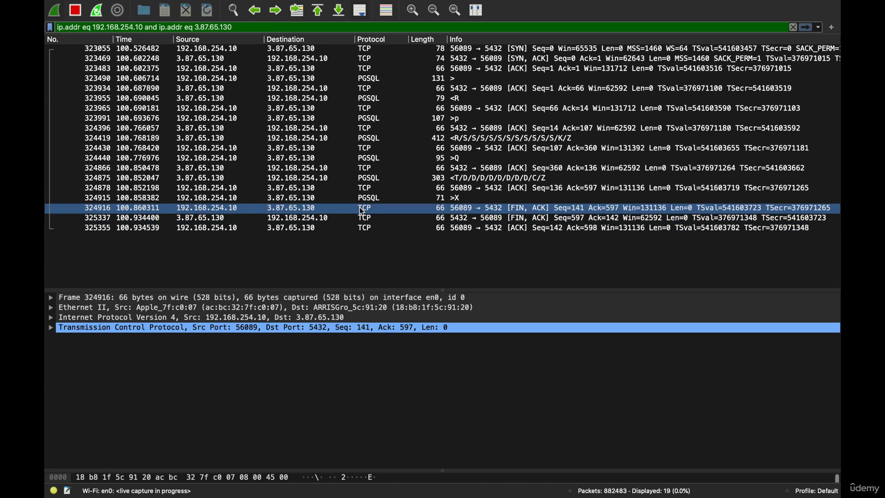
left_click(364, 217)
left_click(363, 213)
left_click(366, 217)
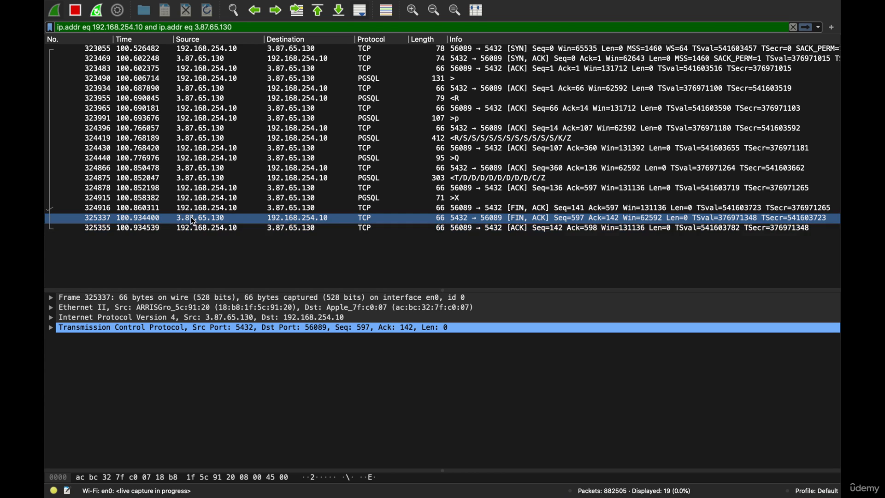
left_click(186, 229)
scroll(239, 231, "right", 1)
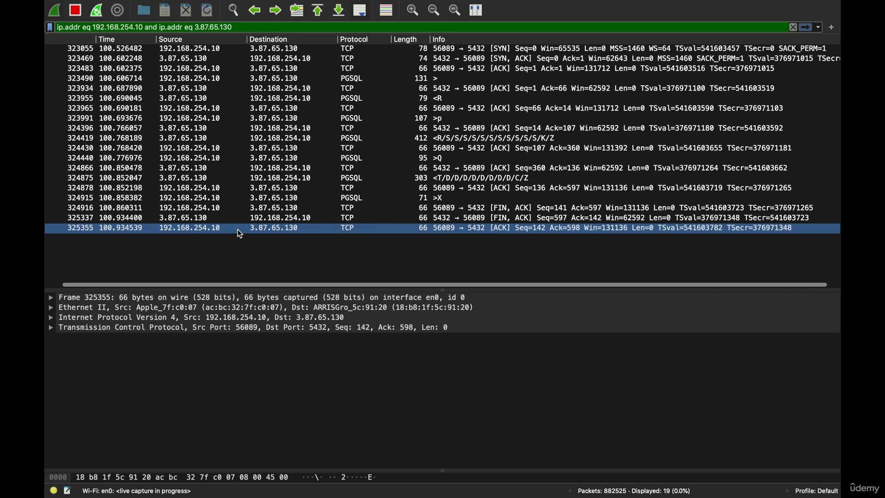
scroll(238, 229, "left", 1)
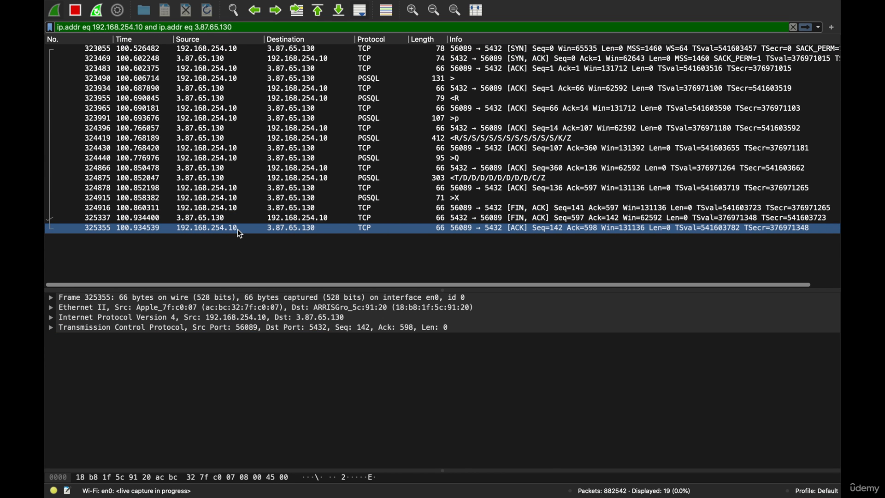
Restart the live packet capture with the current IP address filter.
left_click(98, 13)
left_click(394, 256)
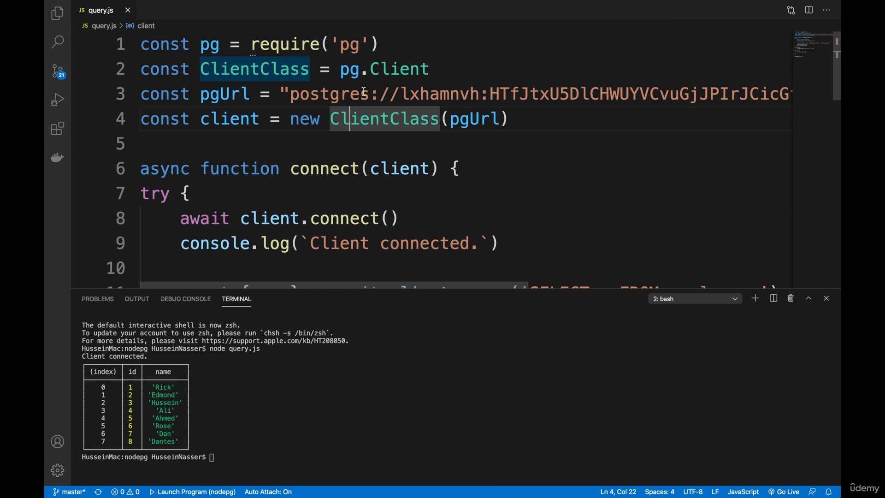
In query.js in Visual Studio Code, insert a 1 before the username in the pgUrl connection string and save the file.
left_click(397, 92)
scroll(406, 137, "down", 5)
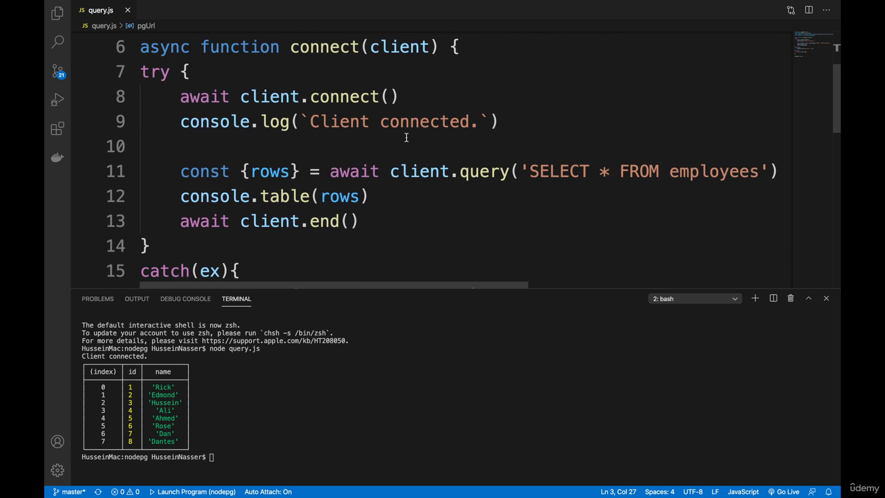
scroll(405, 136, "up", 5)
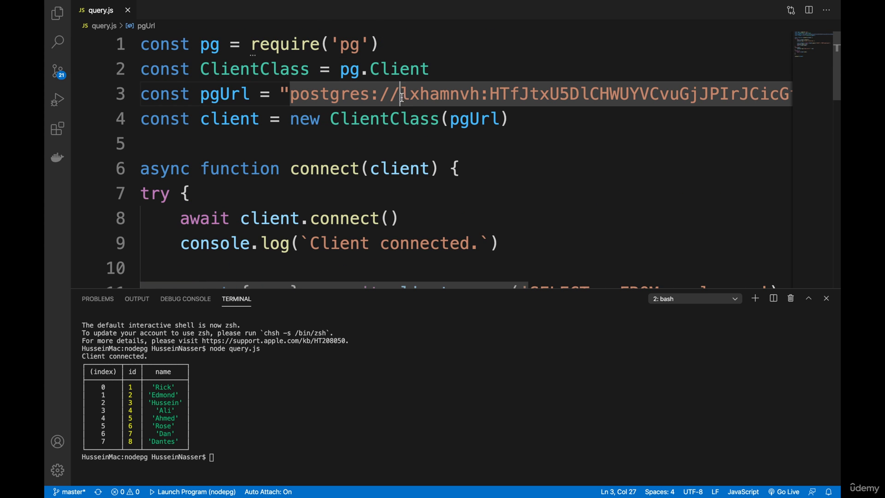
type("1")
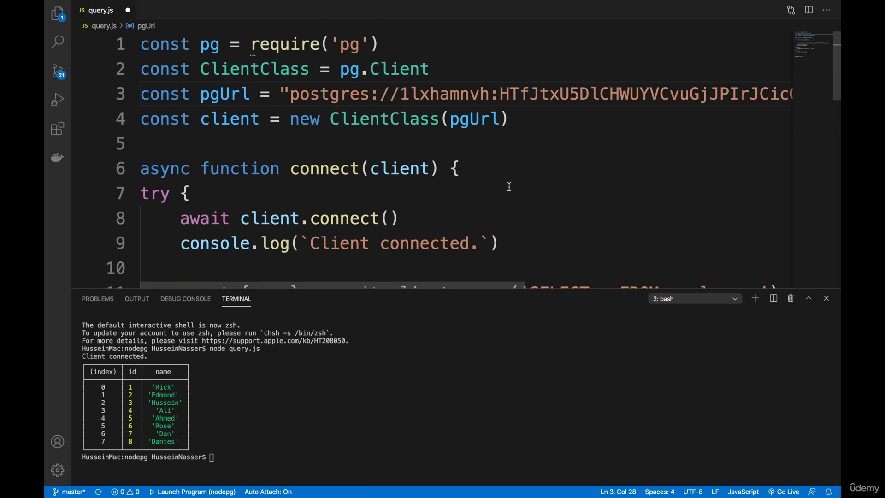
left_click(377, 143)
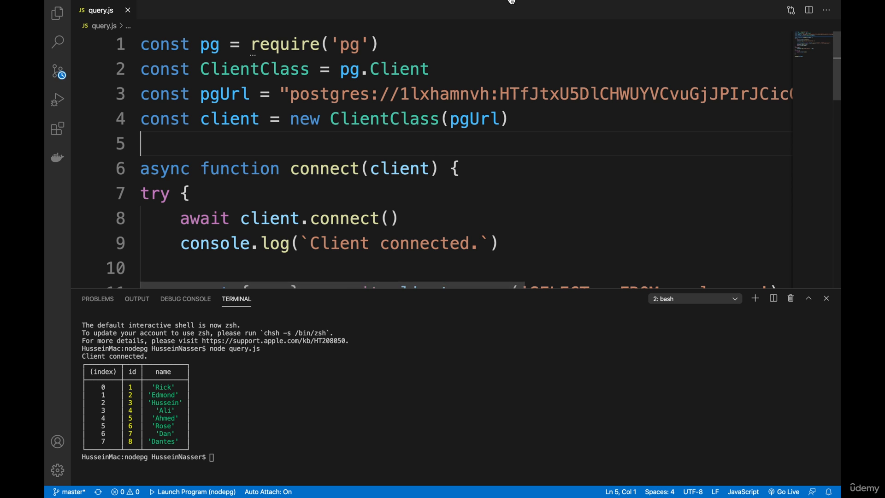
Clear the terminal and run node query.js with the altered username.
left_click(275, 415)
type("clear")
key("Return")
type("node query.js")
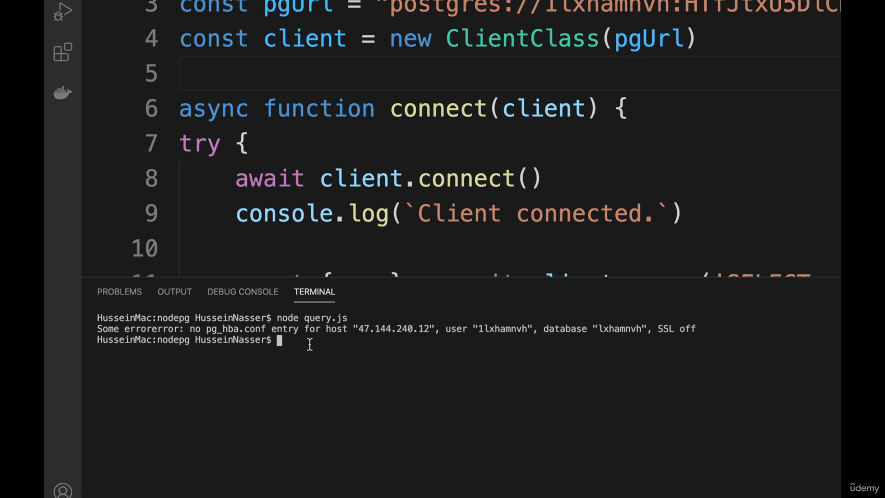
left_click(406, 138)
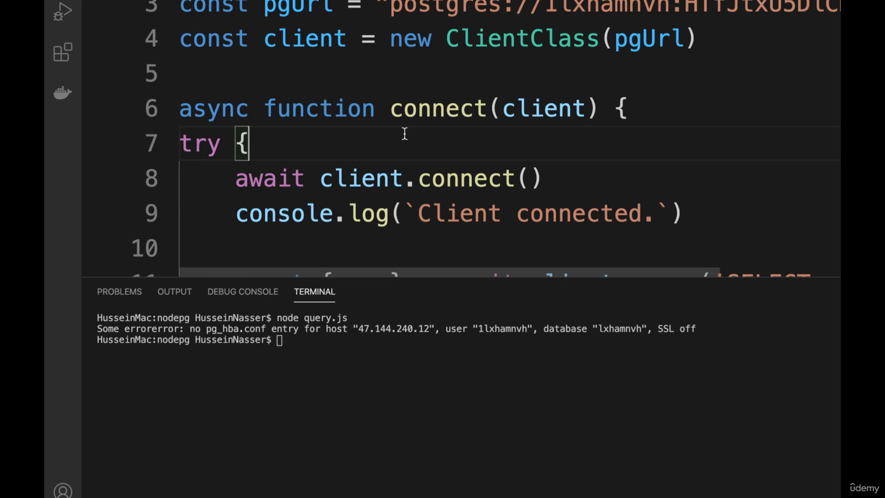
left_click(340, 83)
left_click(240, 337)
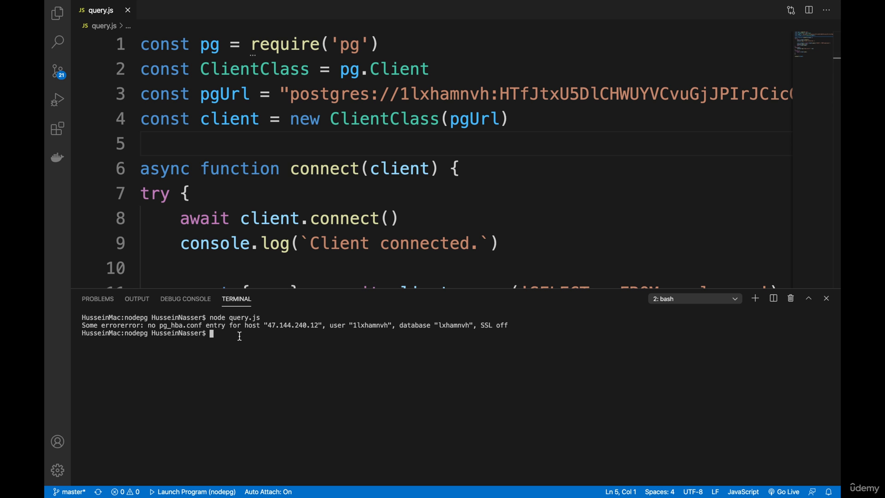
left_click(231, 120)
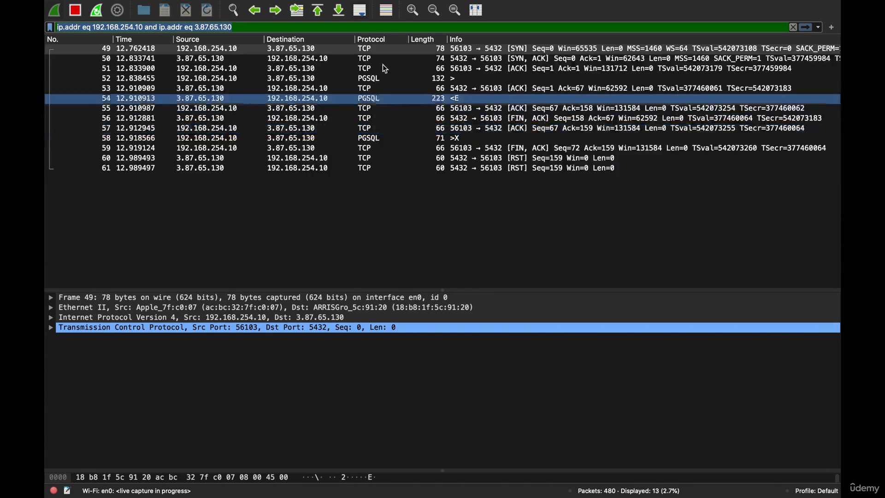
In Wireshark, examine the TCP handshake of the failed login attempt in SYN packet 49, SYN, ACK packet 50 and ACK packet 51.
right_click(508, 48)
key("Escape")
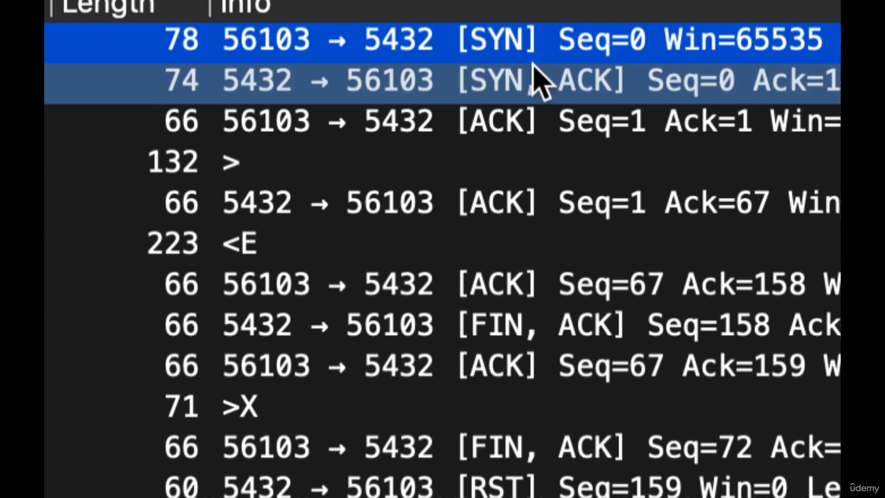
left_click(510, 58)
left_click(482, 54)
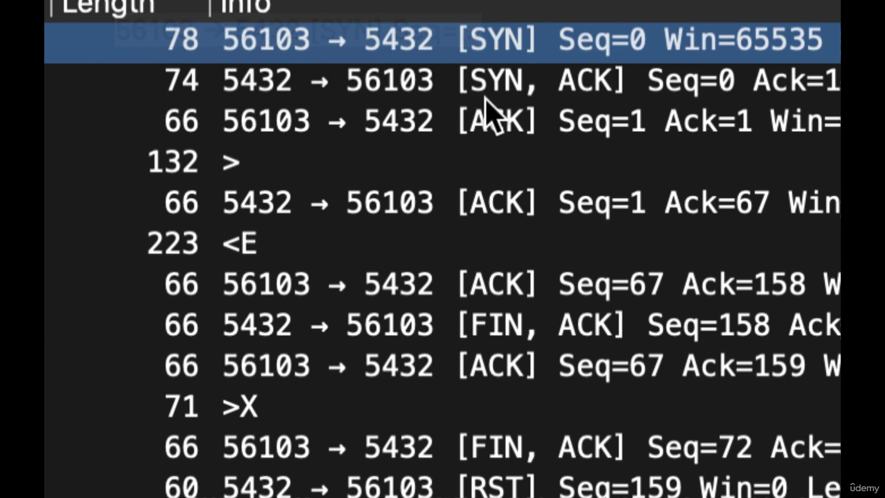
left_click(477, 118)
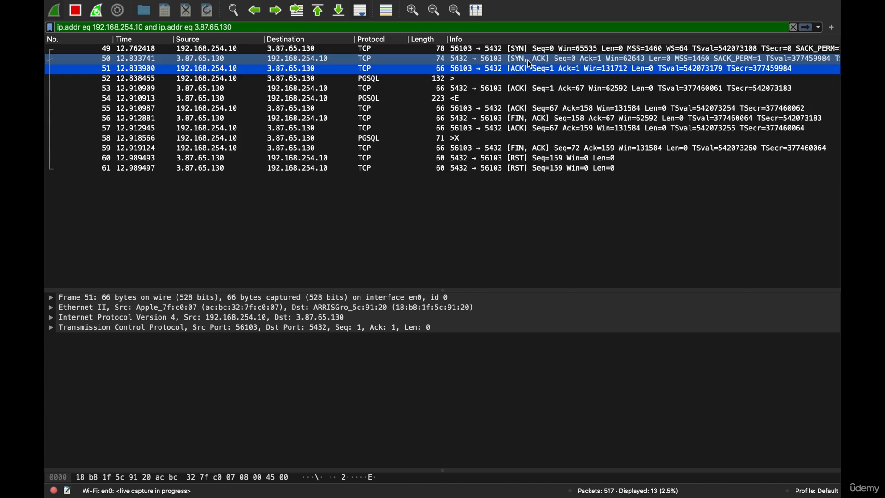
Open PostgreSQL startup message packet 52 and inspect its protocol major and minor version fields.
left_click(444, 77)
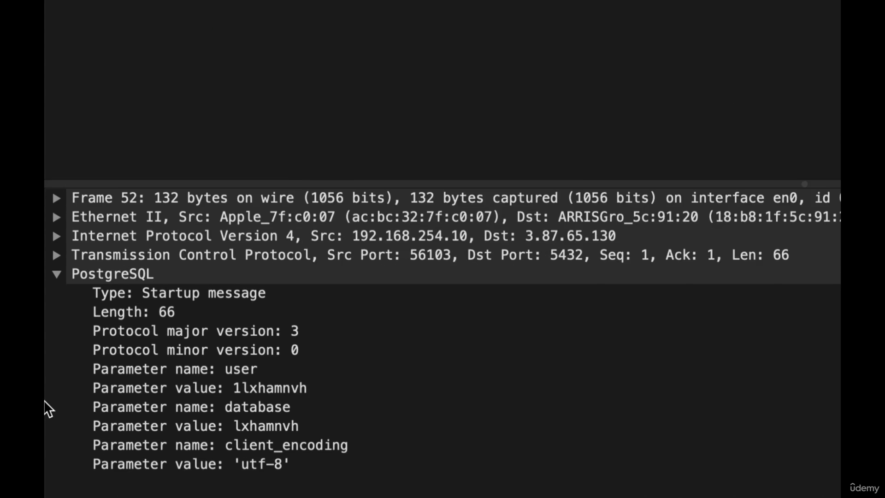
left_click(160, 376)
left_click(163, 370)
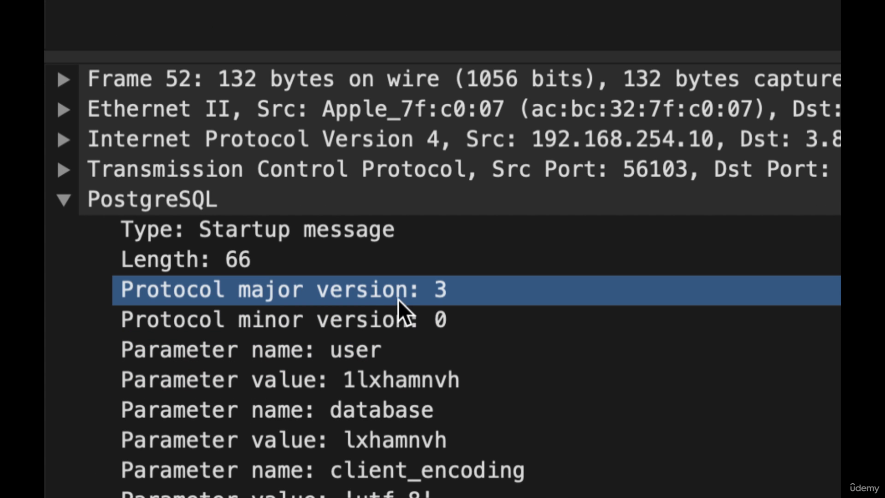
left_click(429, 318)
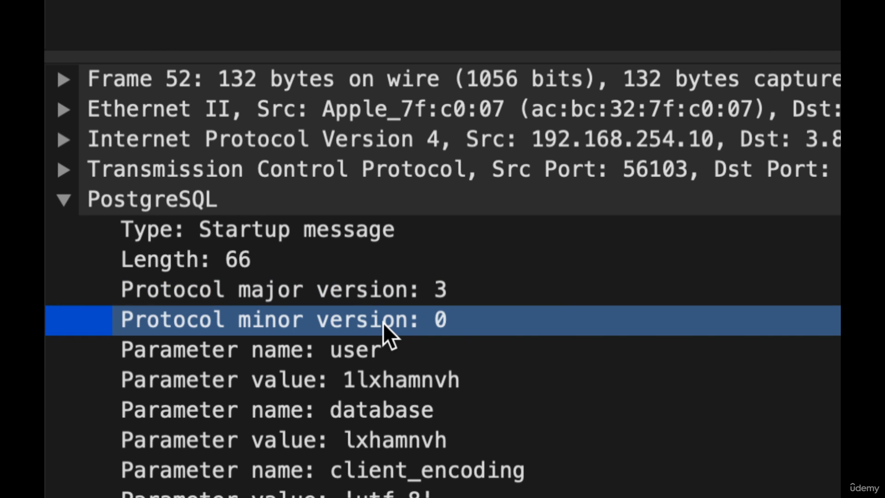
left_click(352, 298)
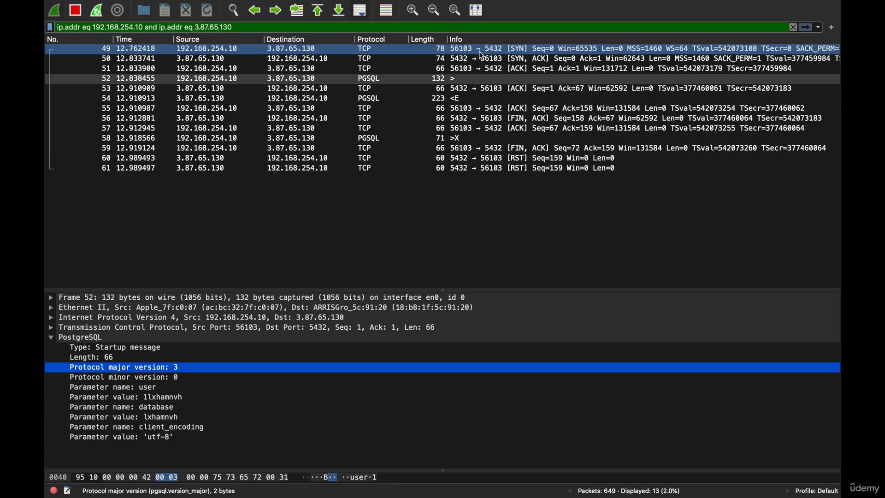
Check the server's ACK packet 53, and inspect the File and Line fields of PostgreSQL error packet 54.
left_click(432, 86)
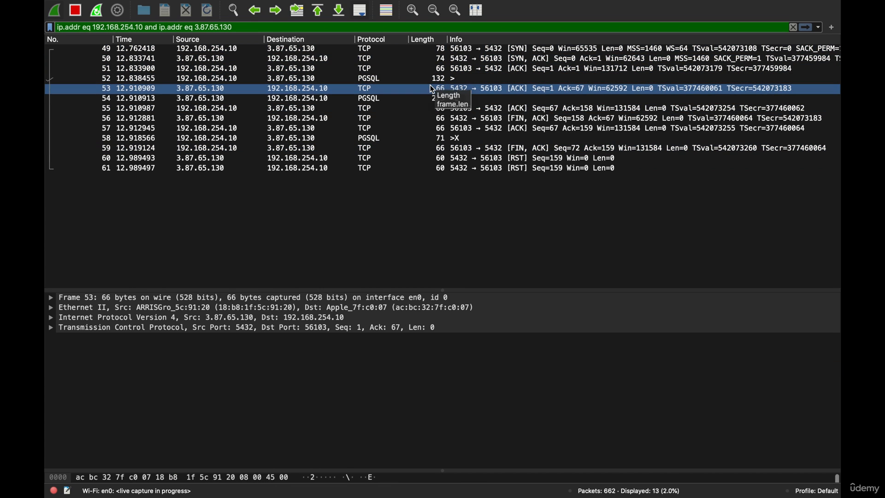
left_click(419, 98)
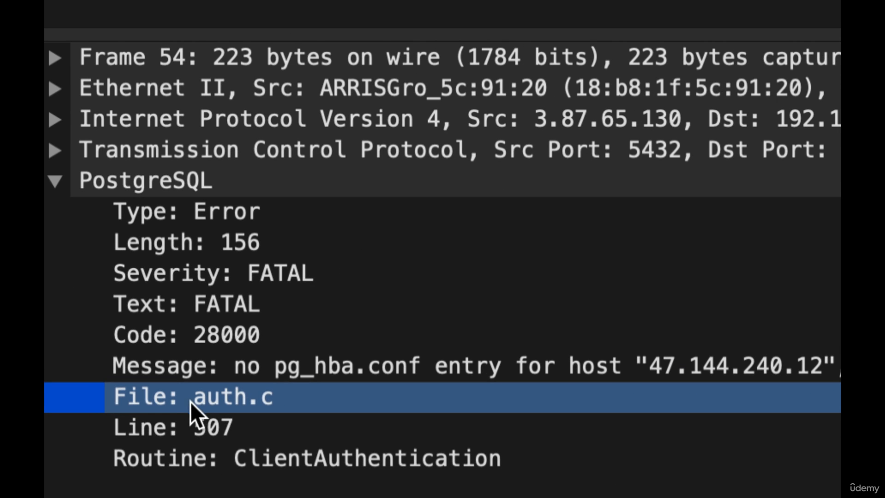
left_click(196, 406)
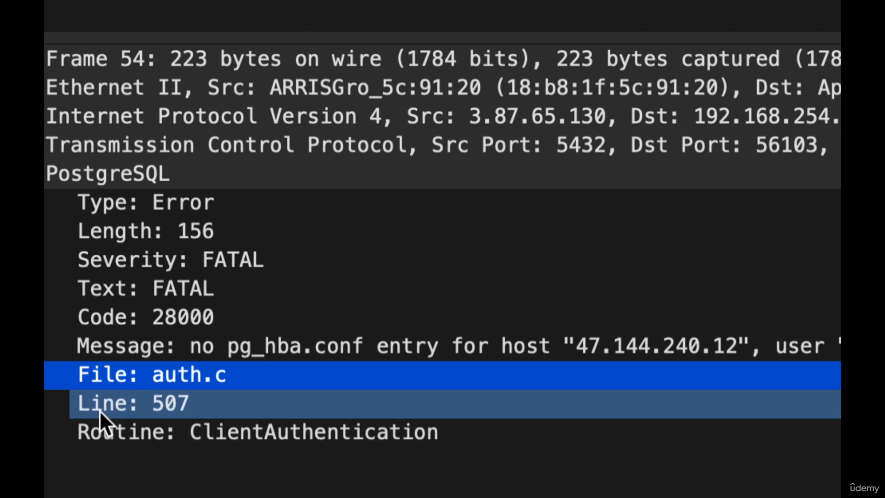
left_click(115, 407)
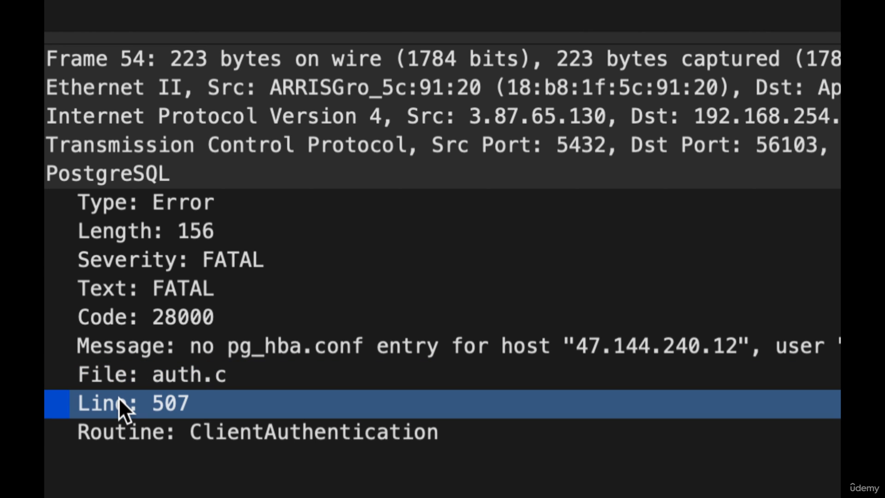
left_click(118, 376)
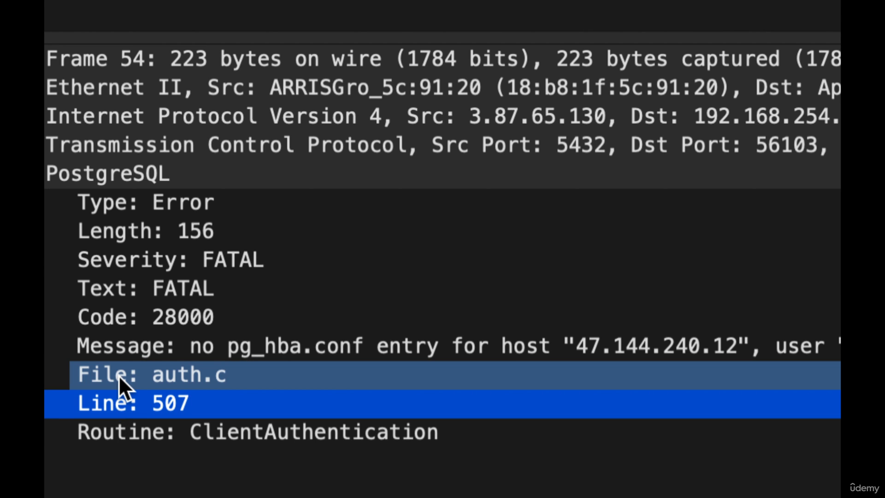
left_click(115, 392)
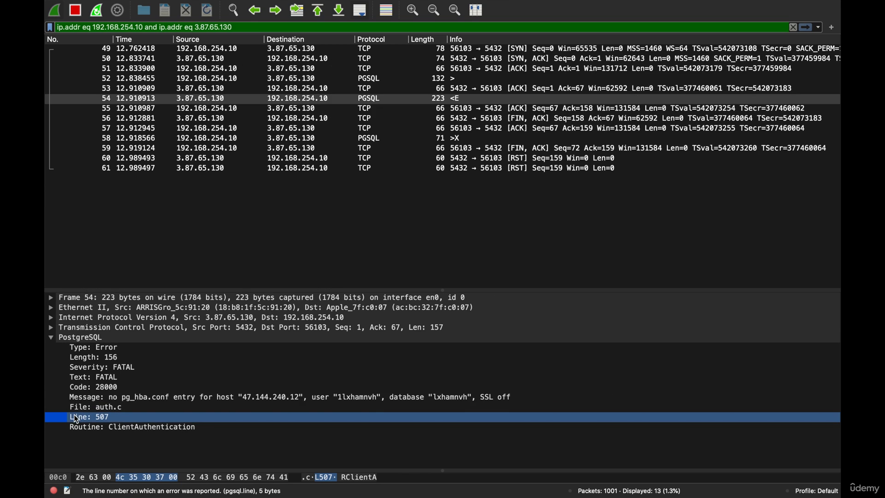
Compare the client's ACK packet 55 with the server's FIN, ACK packet 56, and select the following ACK packet 57.
left_click(473, 115)
left_click(483, 111)
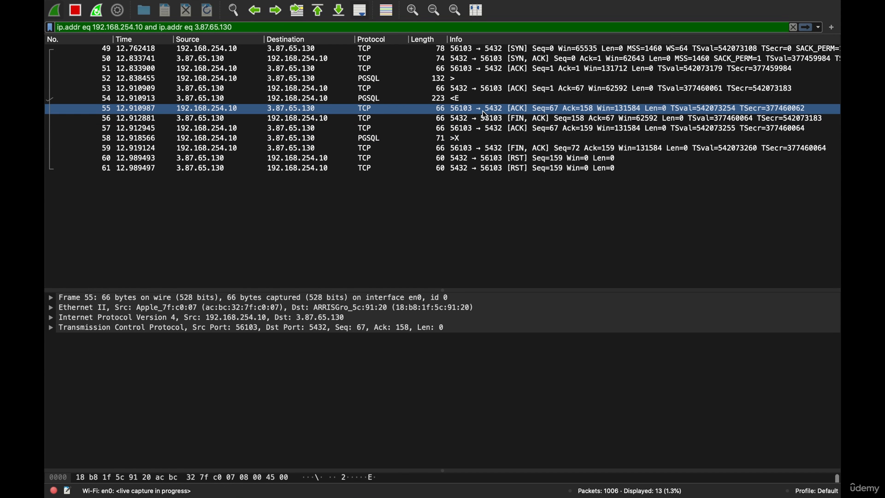
left_click(512, 118)
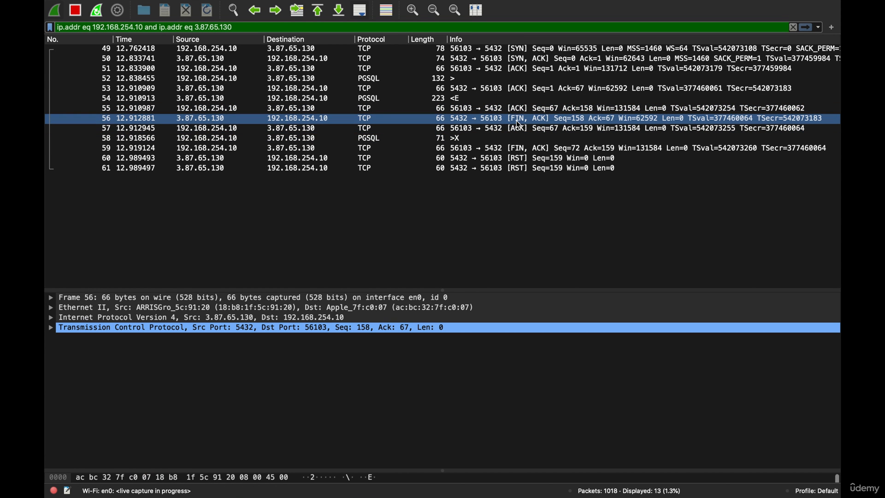
left_click(523, 109)
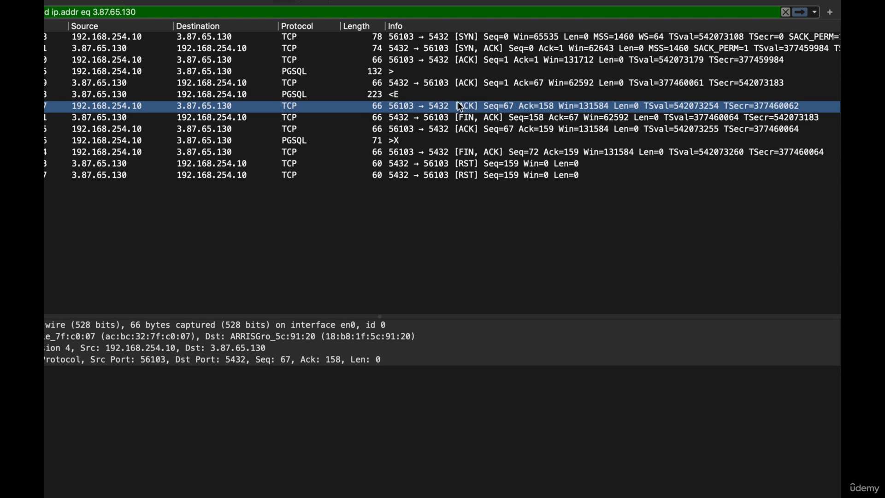
left_click(436, 119)
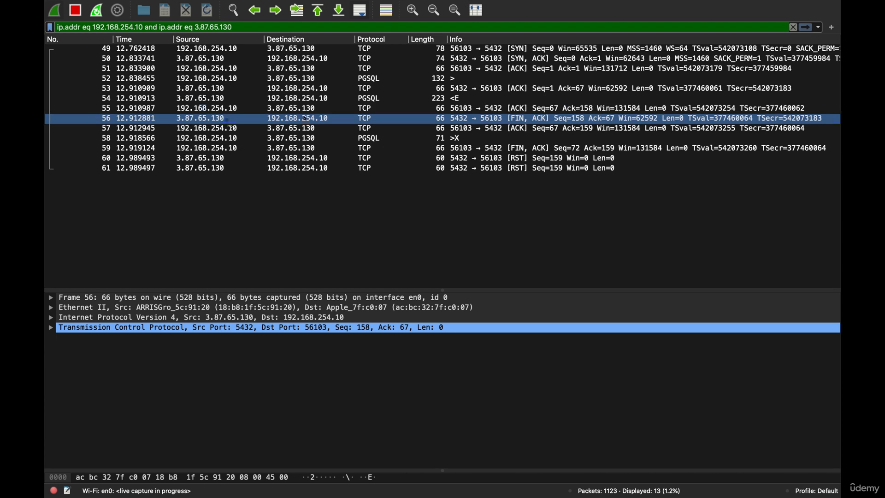
left_click(386, 128)
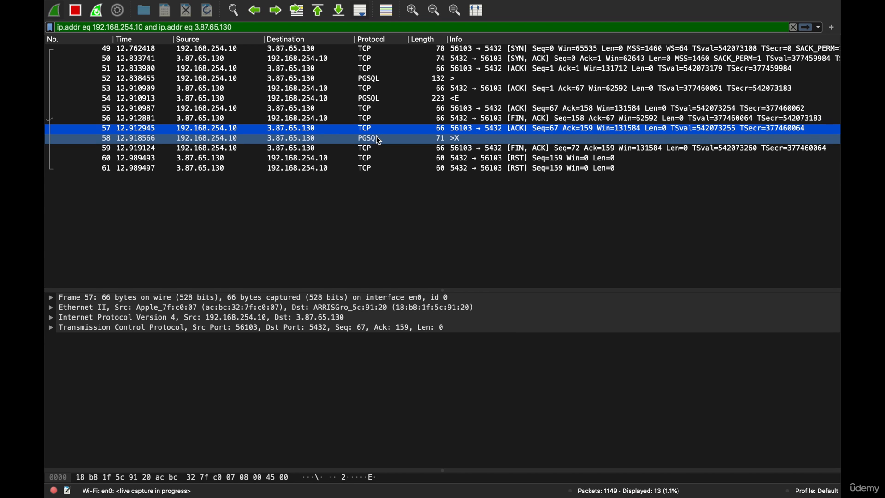
Compare the server's FIN, ACK packet 56 and its neighbouring ACKs with the client's PostgreSQL Termination packet 58.
left_click(391, 136)
left_click(410, 129)
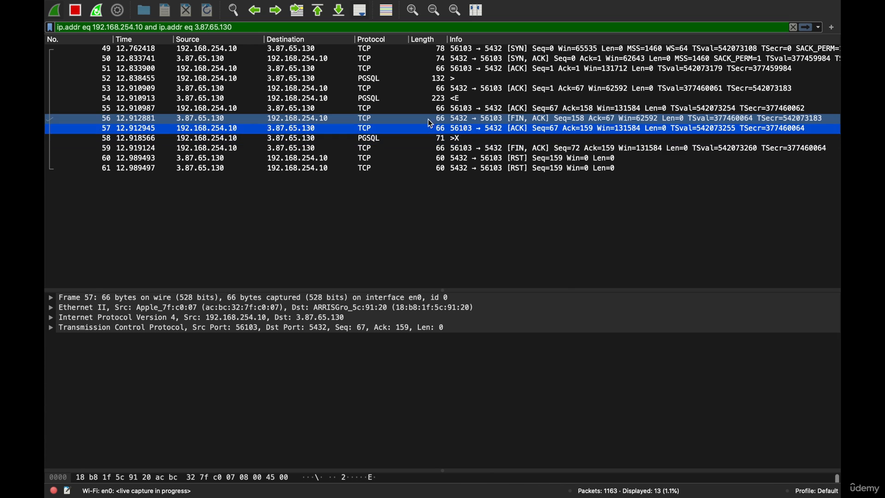
left_click(429, 118)
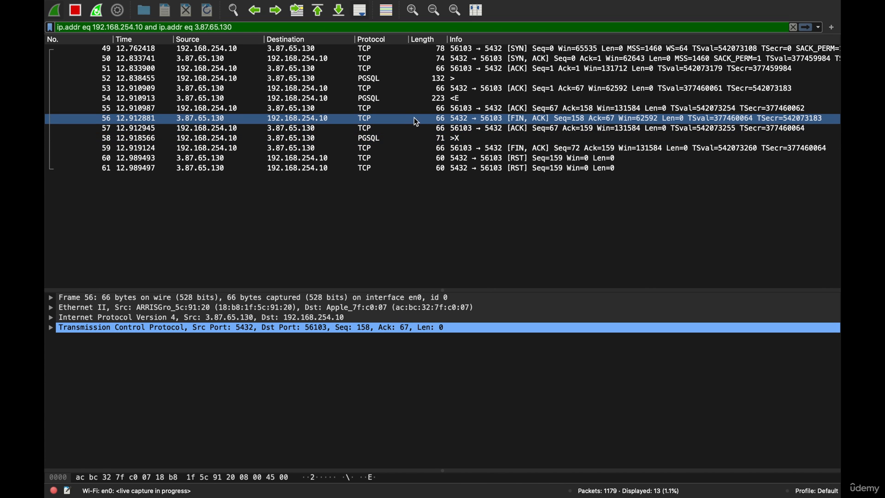
left_click(416, 139)
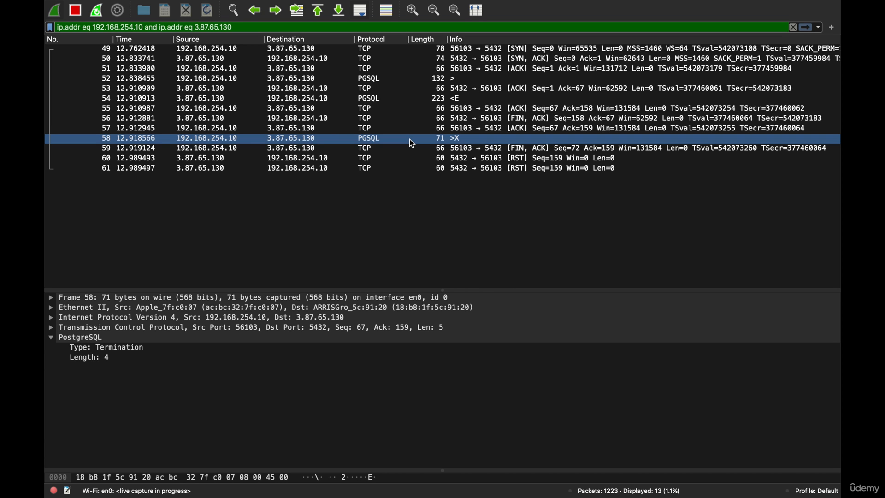
left_click(414, 118)
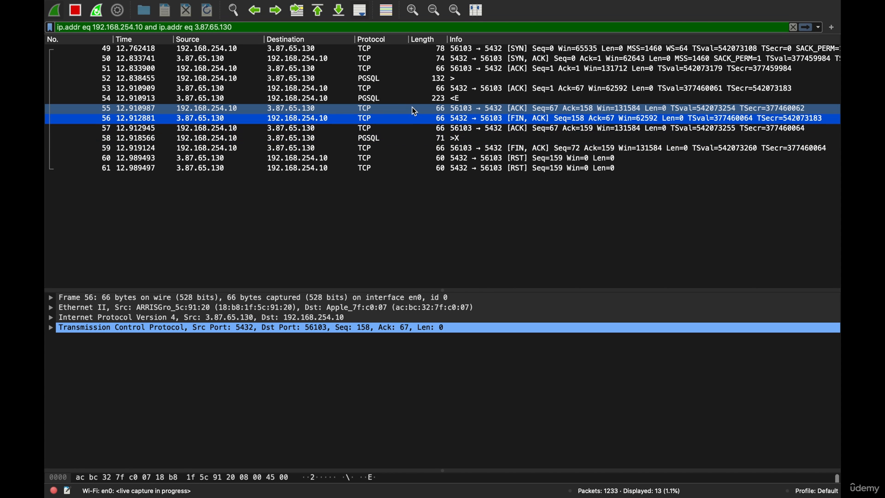
left_click(416, 111)
left_click(410, 119)
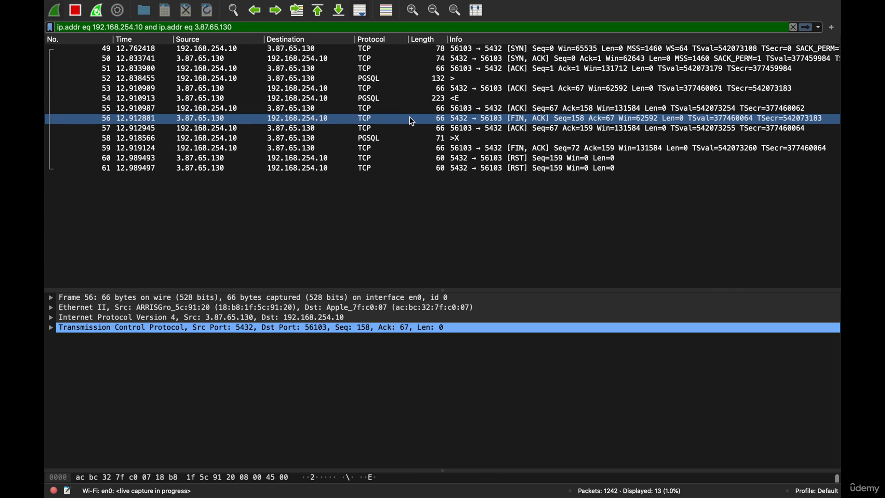
left_click(415, 140)
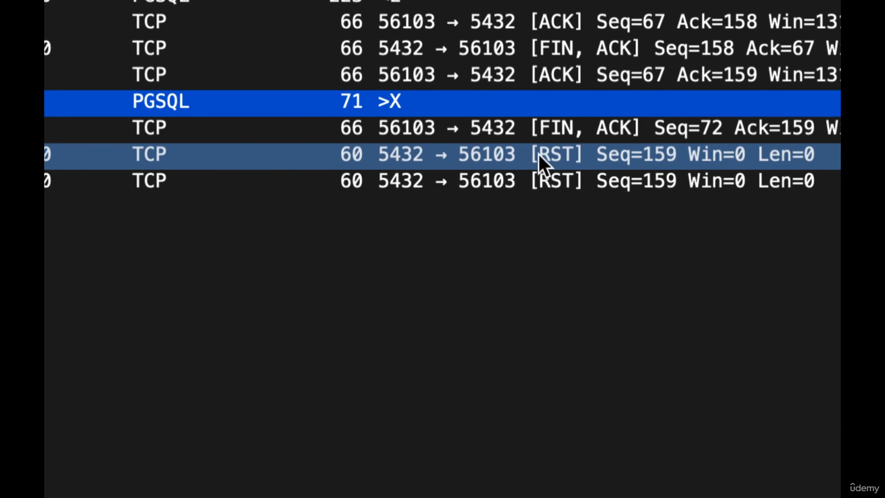
Compare the server's RST packet 60 with the client's PostgreSQL Termination packet 58.
mouse_move(538, 156)
left_mouse_down()
mouse_move(522, 183)
mouse_move(525, 166)
left_mouse_up()
left_click_drag(445, 165, 443, 162)
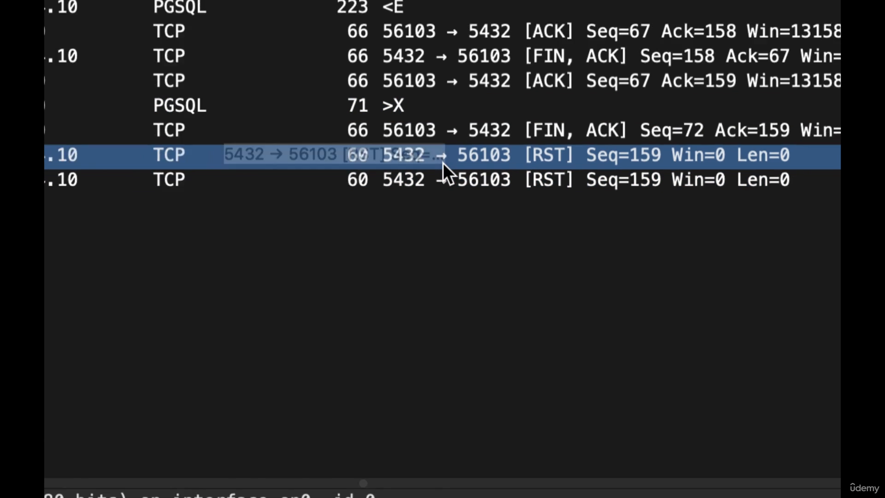
left_click(410, 107)
left_click(394, 162)
left_click(348, 105)
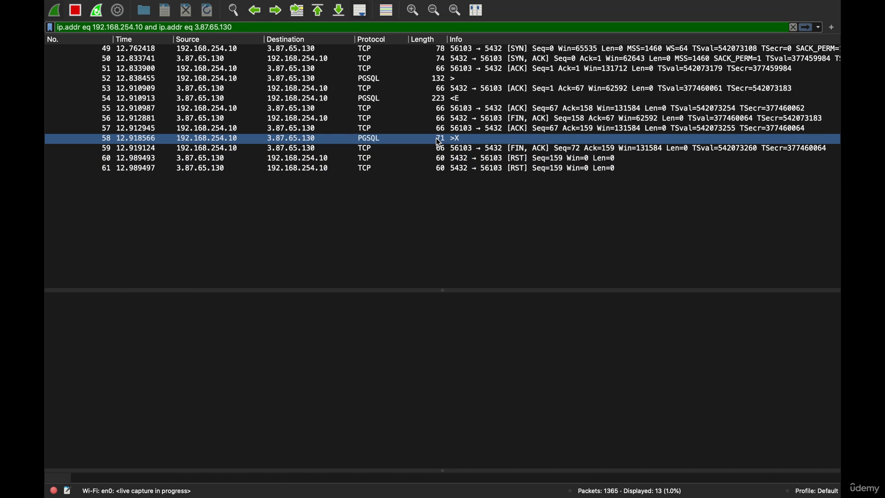
left_click(436, 137)
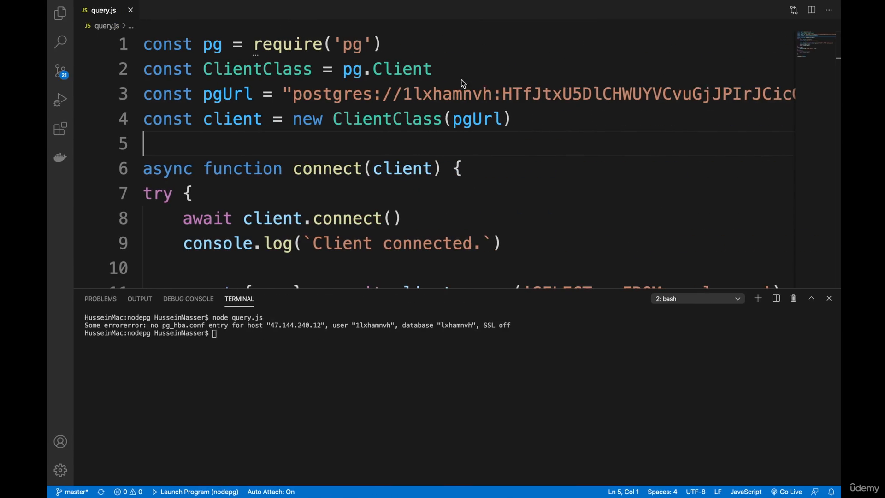
Review packets 56, 57 and 58 in Wireshark, and select the Message field of PostgreSQL error packet 54.
double_click(351, 42)
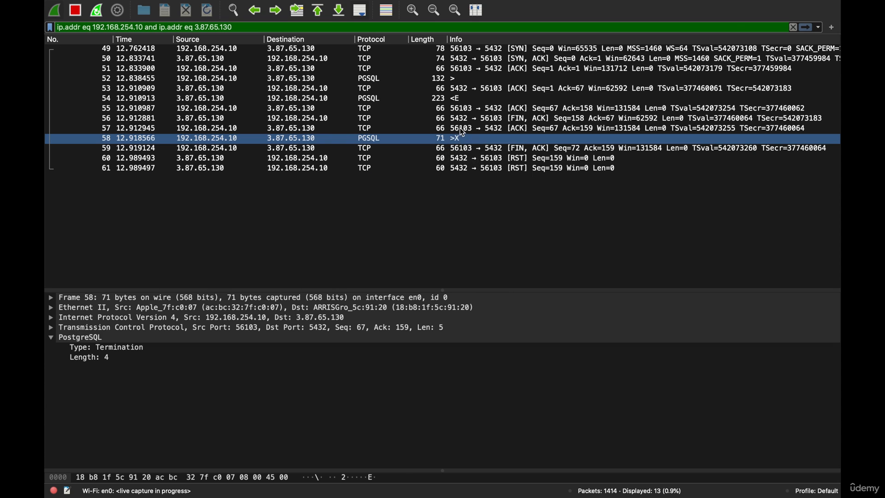
left_click(461, 130)
left_click(490, 121)
left_click(481, 129)
left_click(457, 138)
left_click(469, 98)
left_click(249, 398)
Compare the client's FIN, ACK packet 59 with the server's RST packets 60 and 61.
left_click(448, 149)
left_click(438, 159)
left_click(437, 168)
left_click(444, 152)
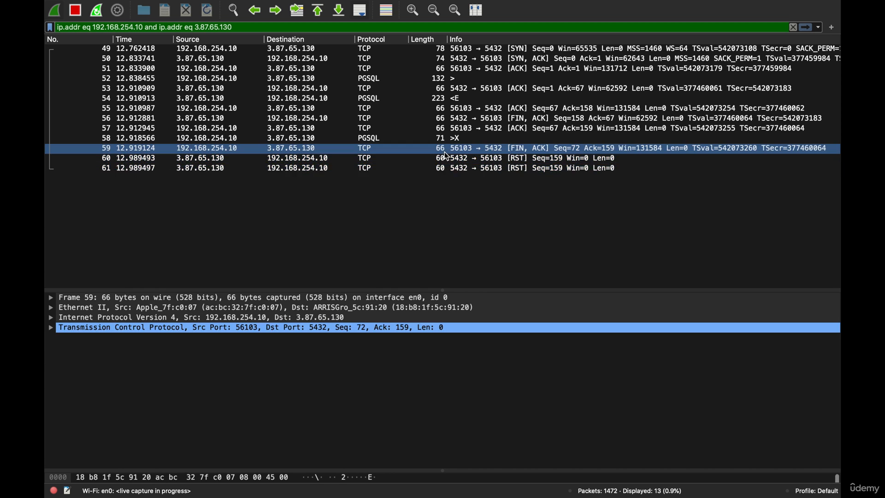
left_click(447, 167)
left_click(451, 159)
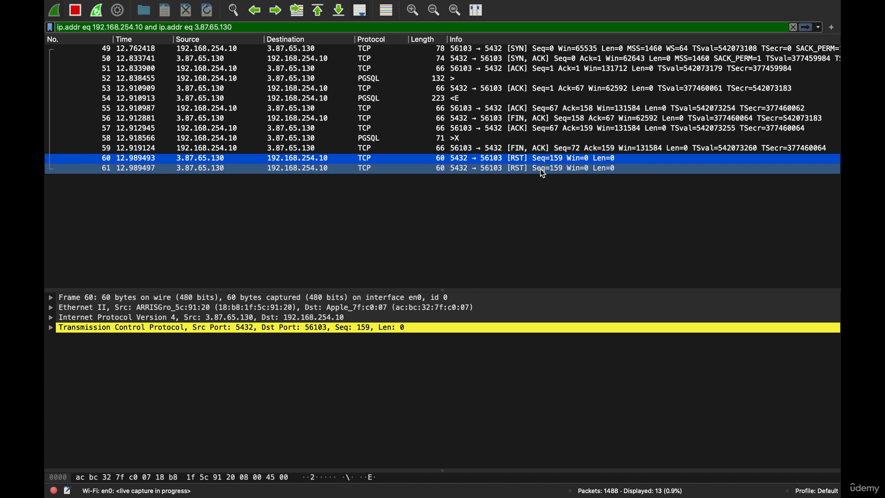
left_click(553, 181)
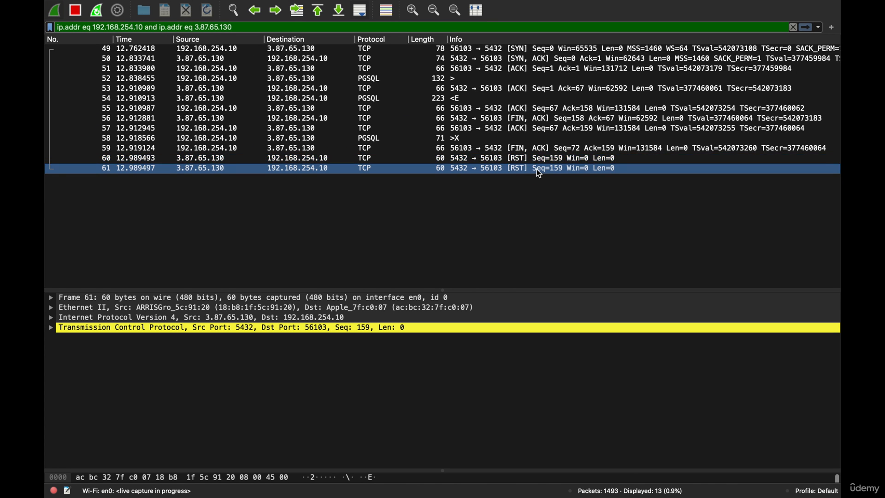
Compare the client's PostgreSQL Termination packet 58 with its FIN, ACK packet 59, leaving packet 59 selected.
left_click(514, 138)
left_click(514, 148)
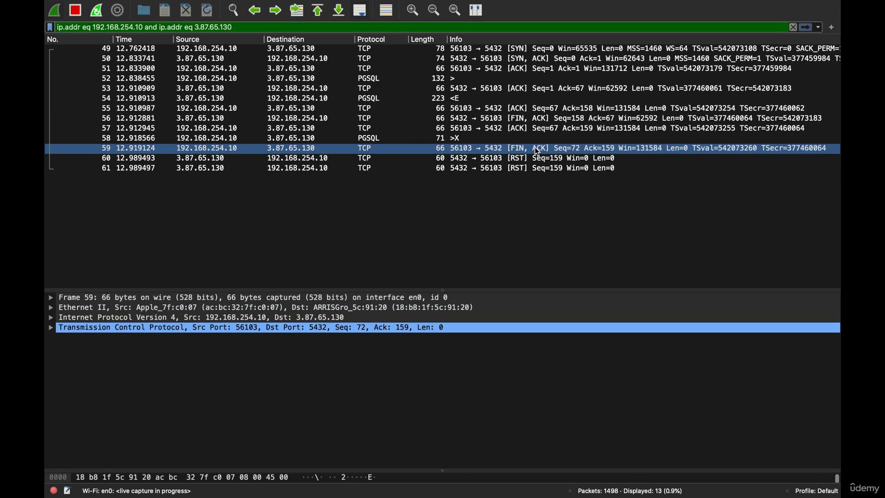
left_click(512, 140)
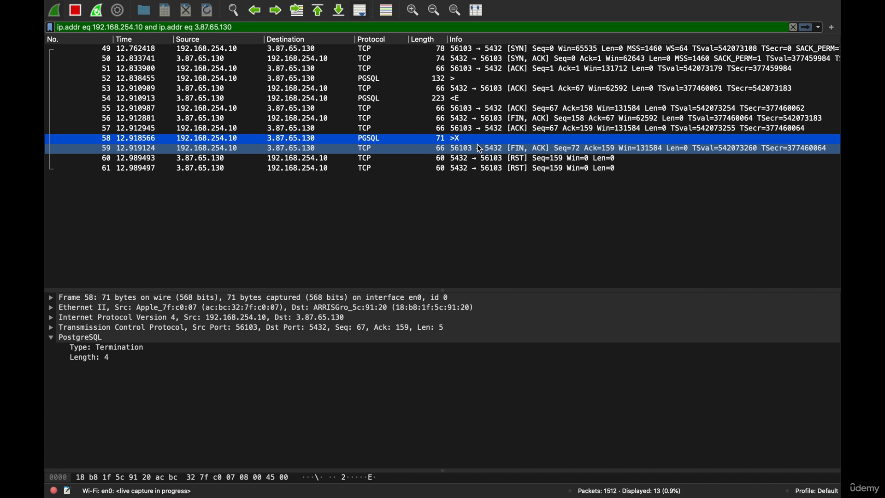
left_click(189, 148)
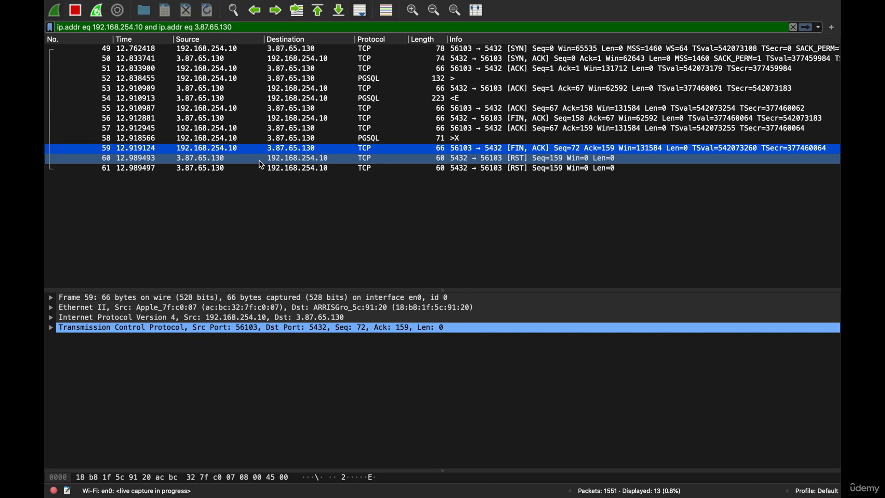
Switch to query.js in Visual Studio Code, look over the code and place the cursor on empty line 5.
left_click(410, 164)
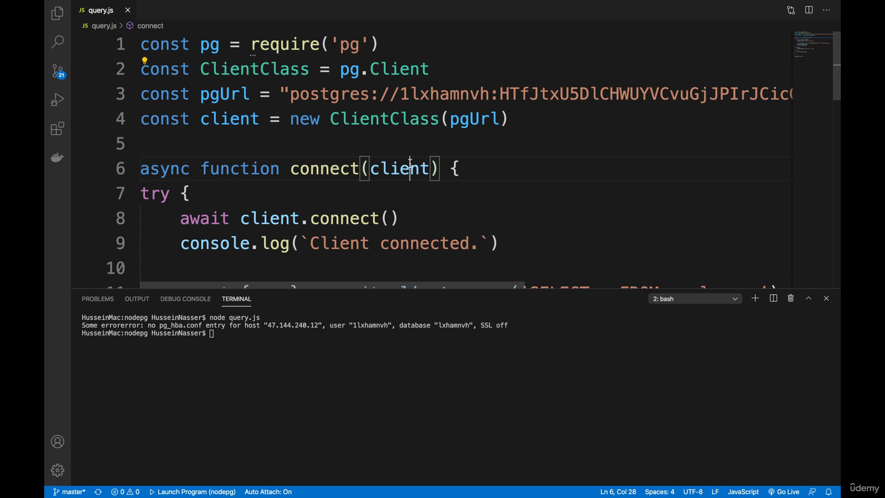
scroll(410, 164, "down", 5)
scroll(410, 163, "up", 5)
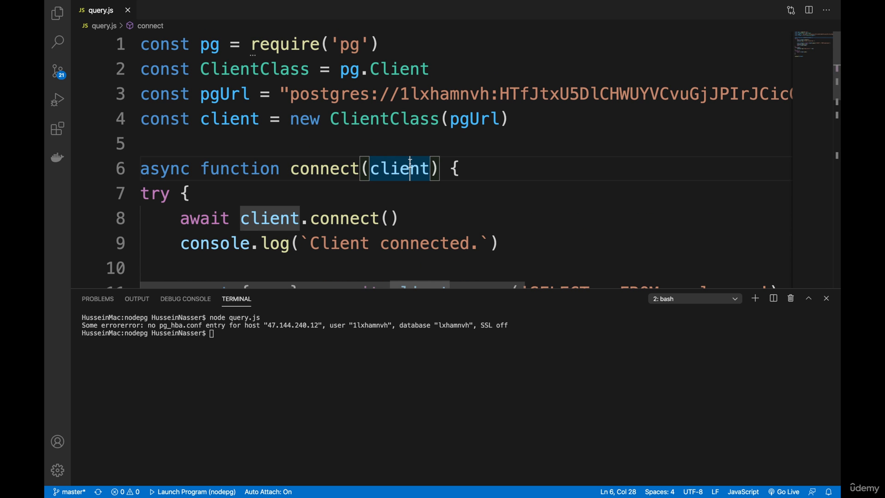
left_click(474, 119)
left_click(445, 139)
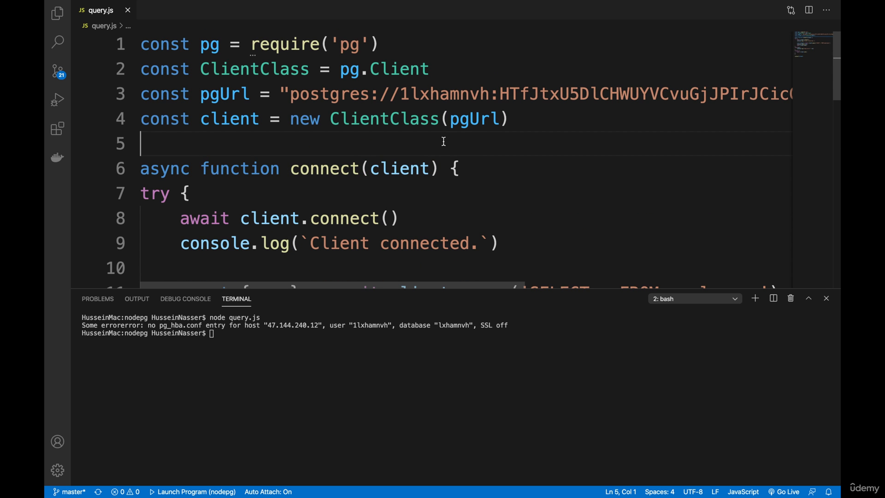